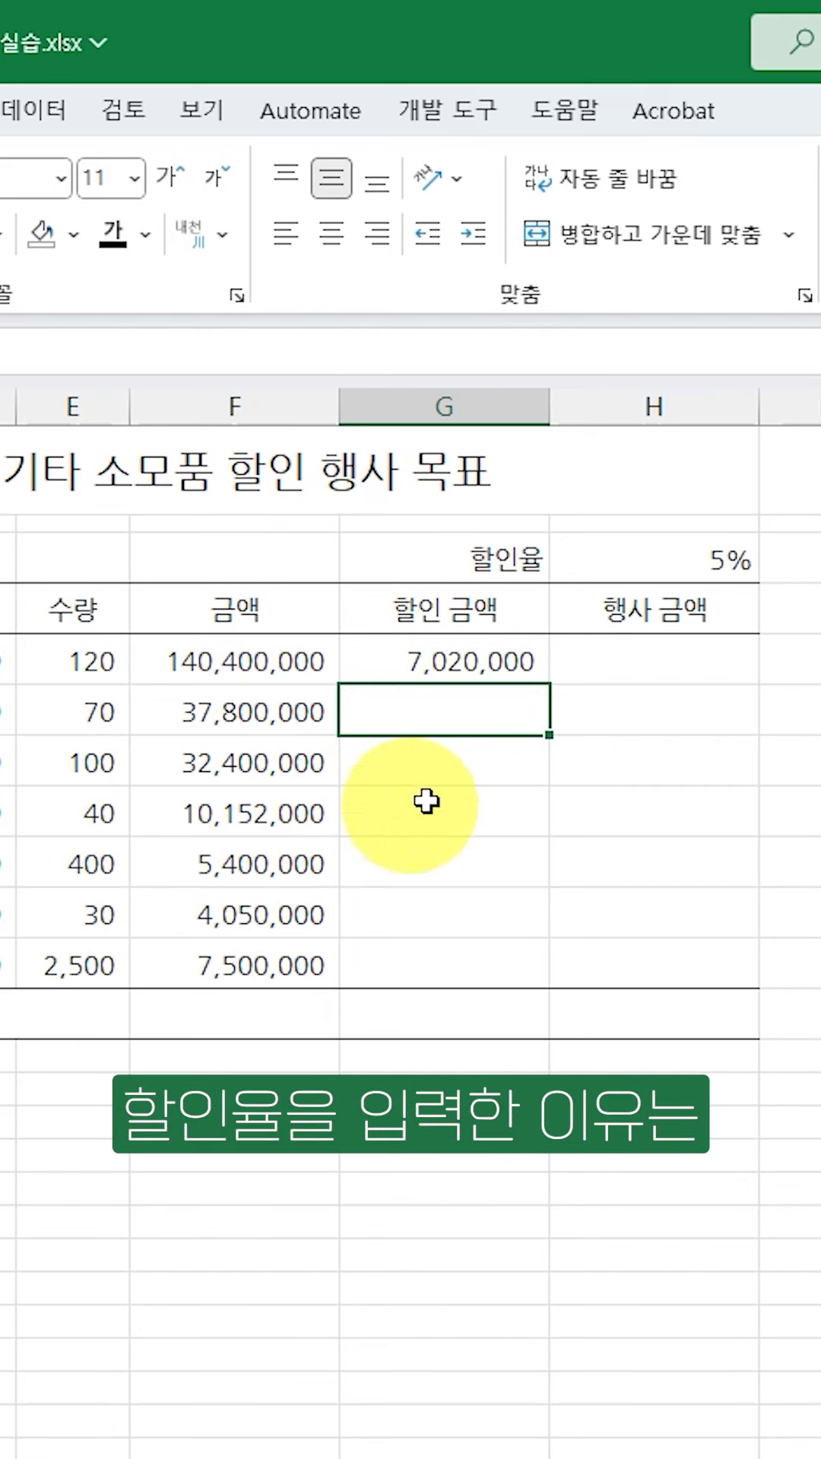
- Try discount rates of 7% and 10% in cell H3, and restore the rate to 5%
left_click(652, 562)
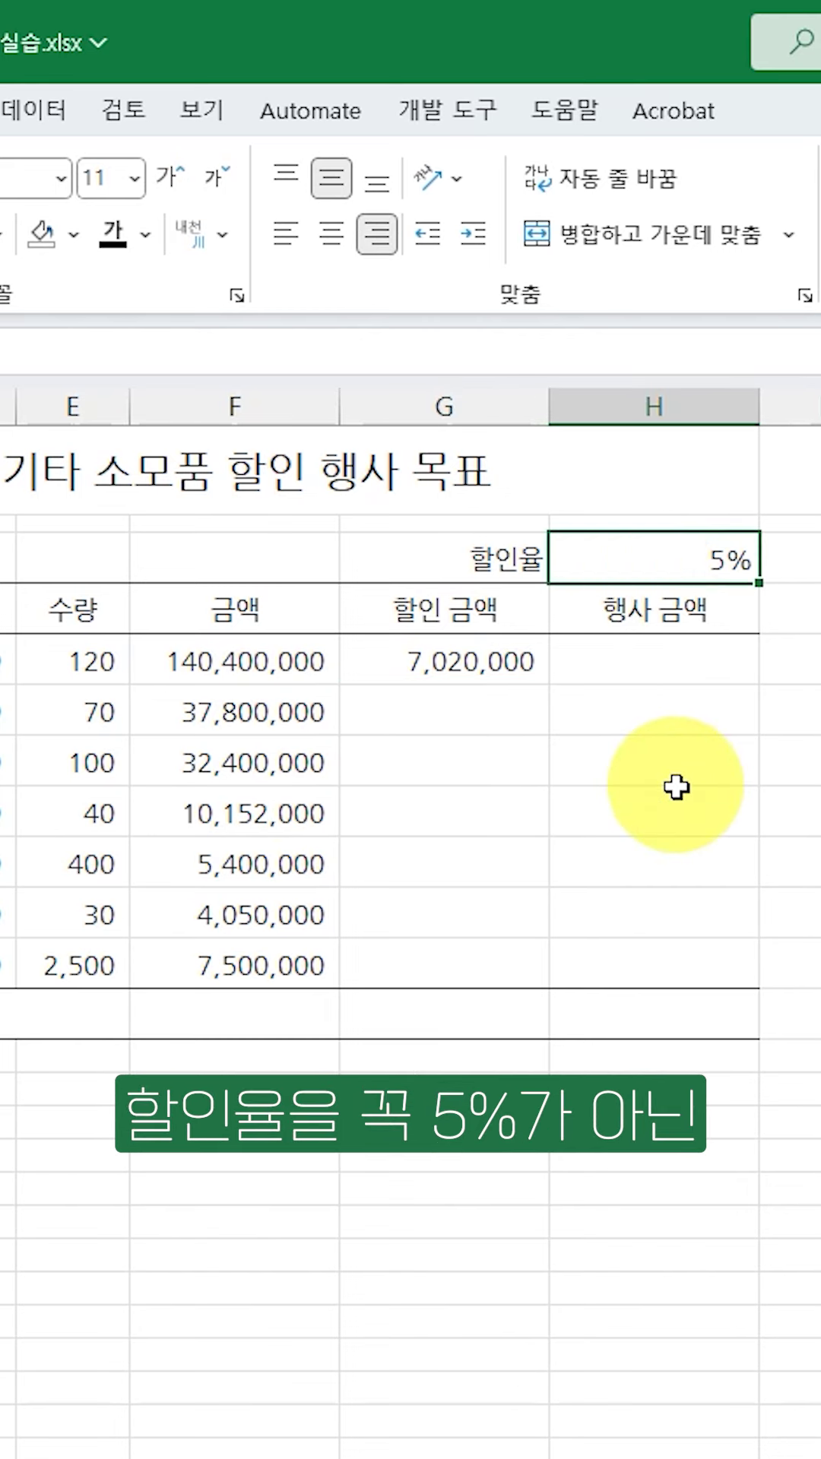
type("7")
key("Return")
left_click(653, 566)
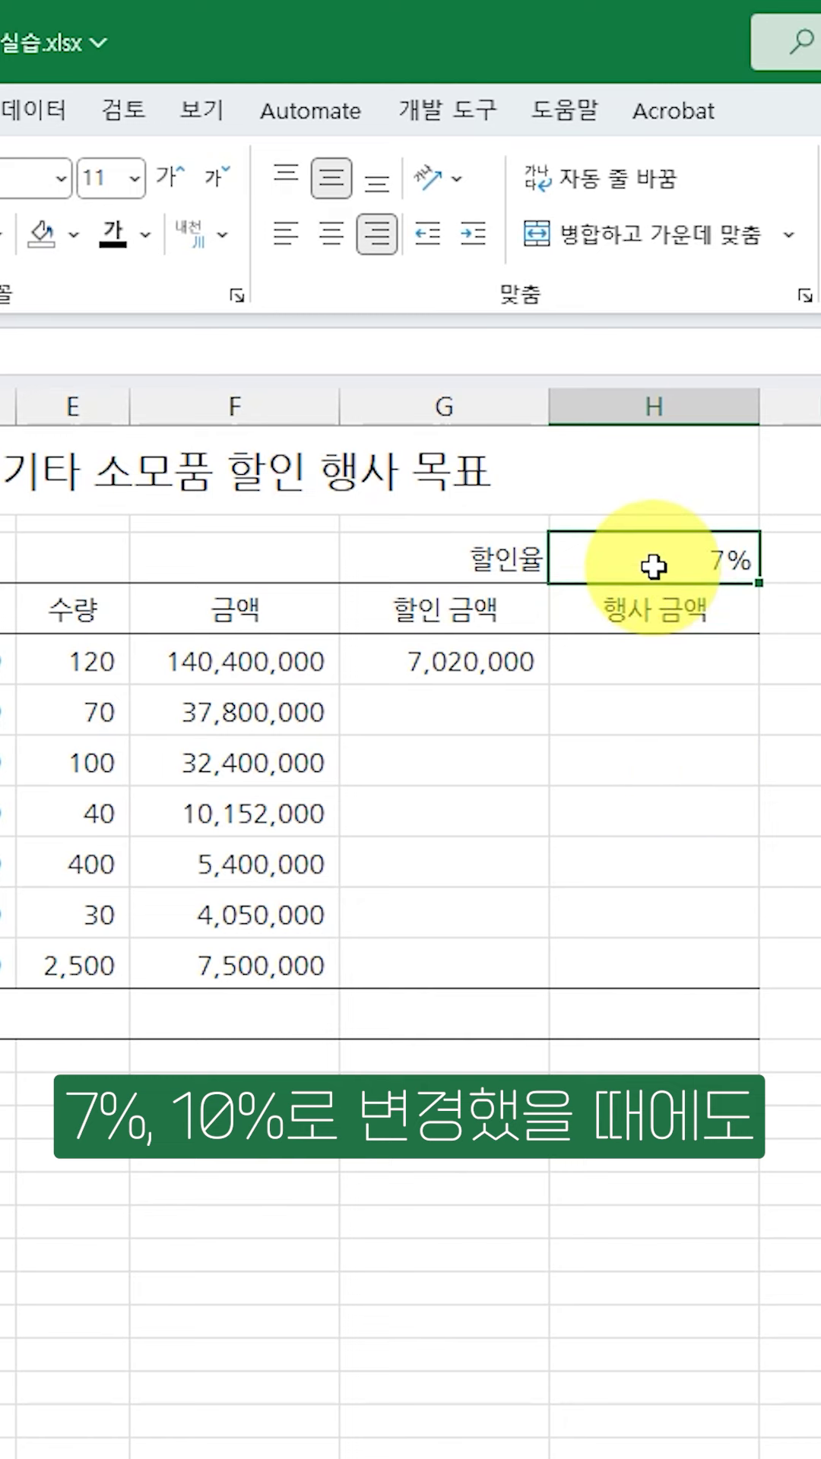
type("10")
key("Return")
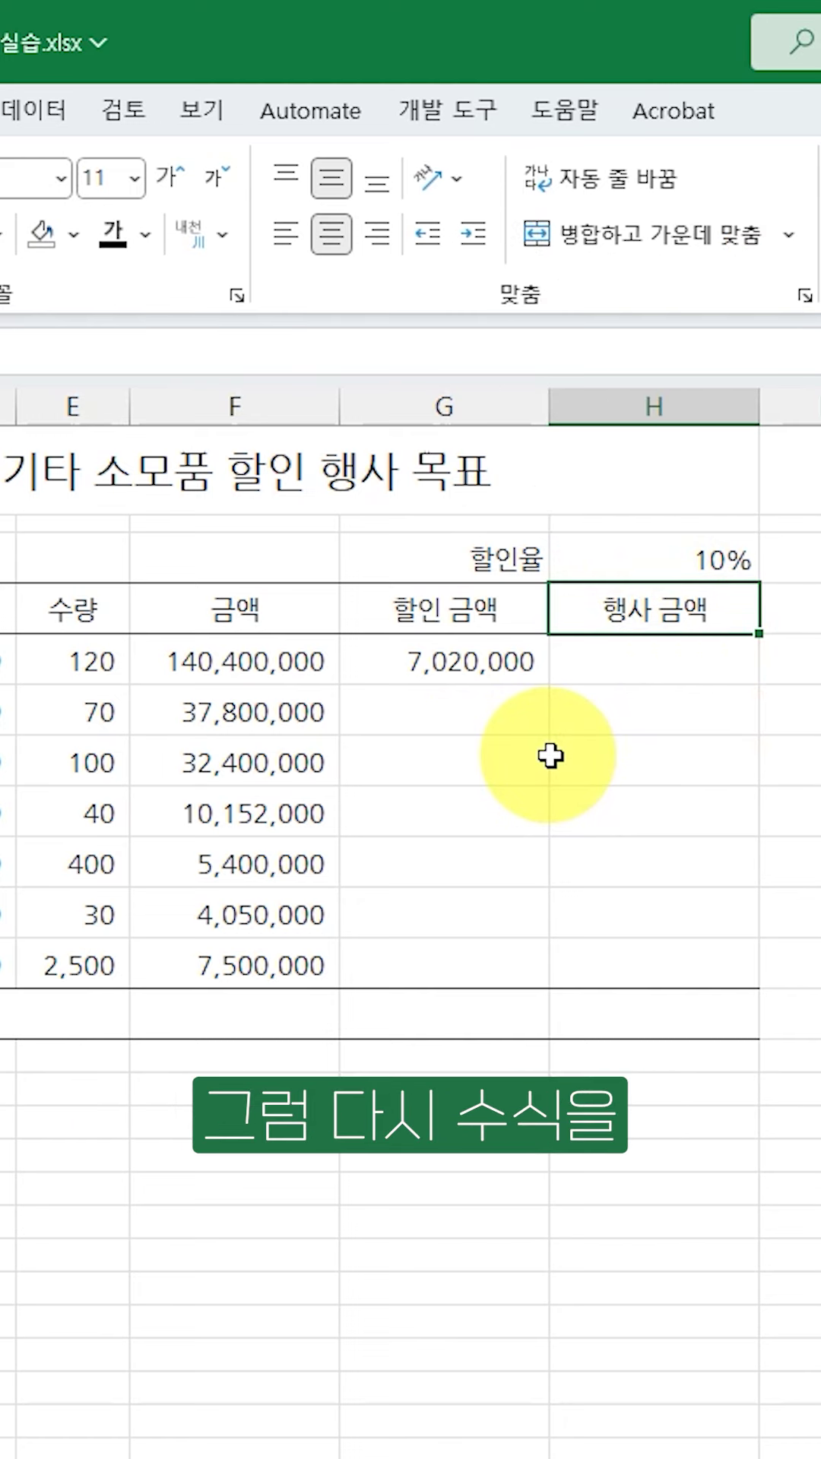
left_click(679, 563)
type("5")
key("Return")
- Enter the formula =F5*H3 in cell G5 to calculate the first item's discount amount from the rate cell
left_click(413, 661)
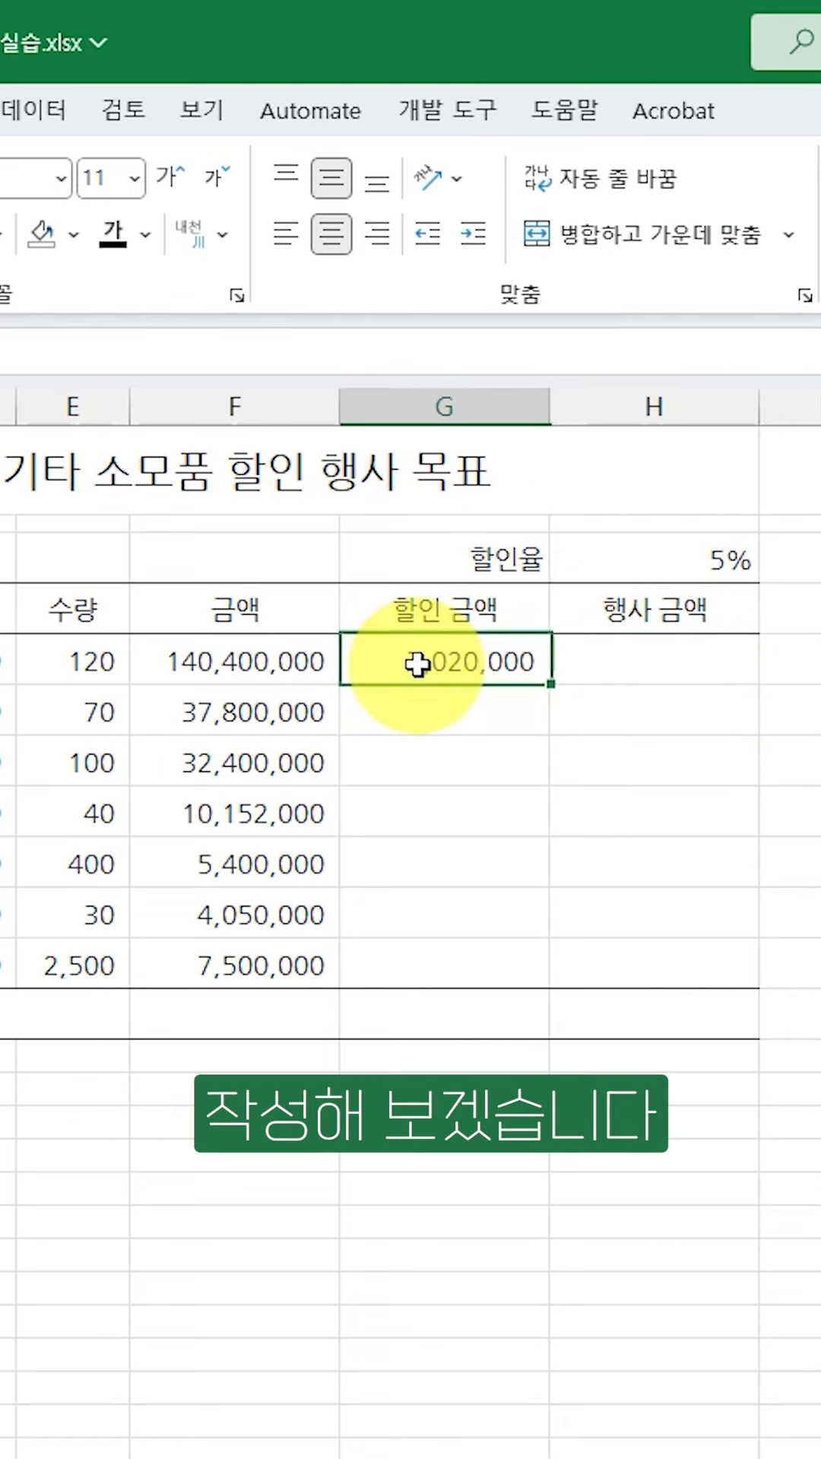
type("=")
left_click(264, 666)
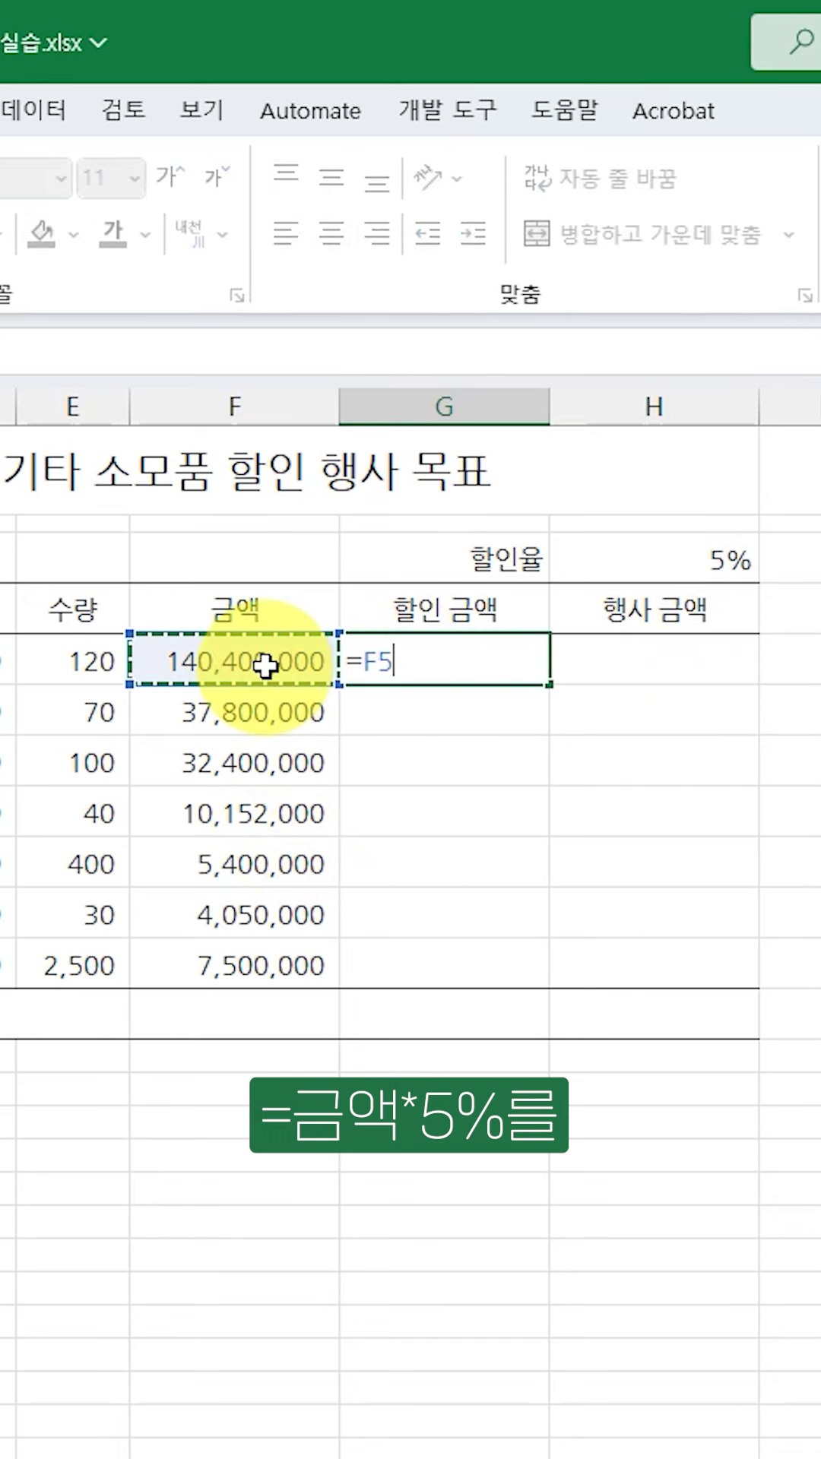
type("*")
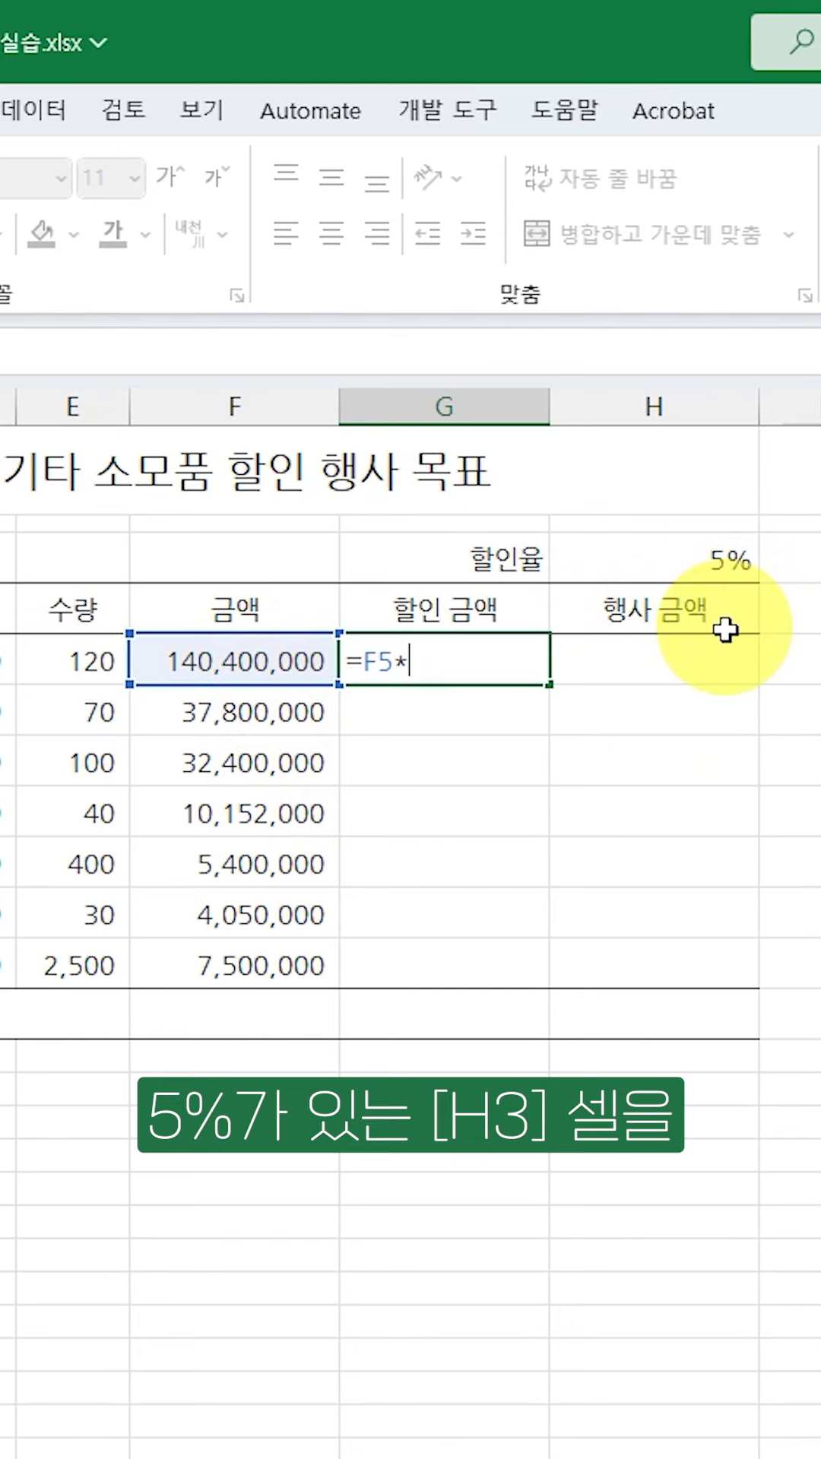
left_click(677, 548)
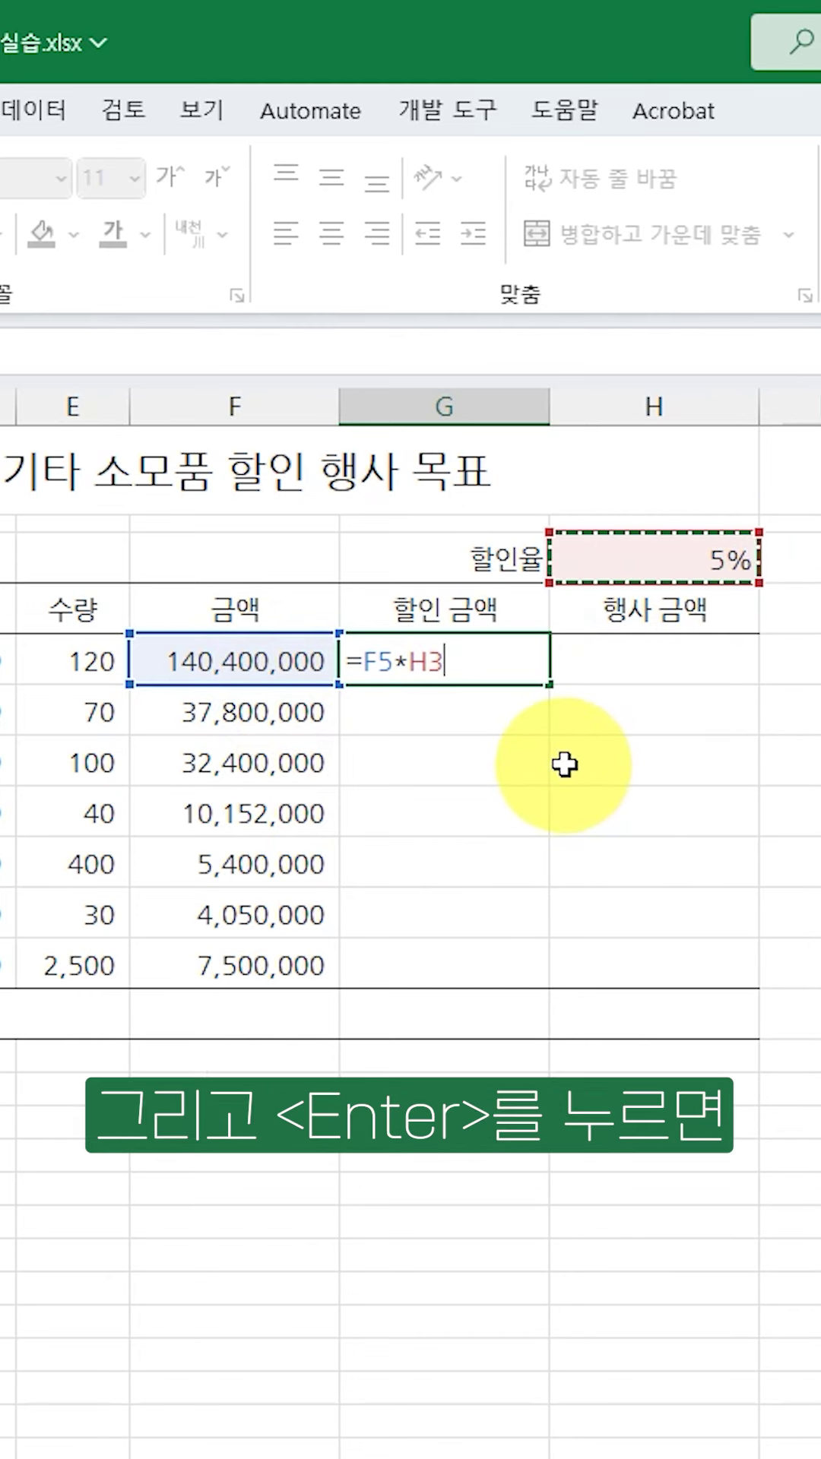
key("Return")
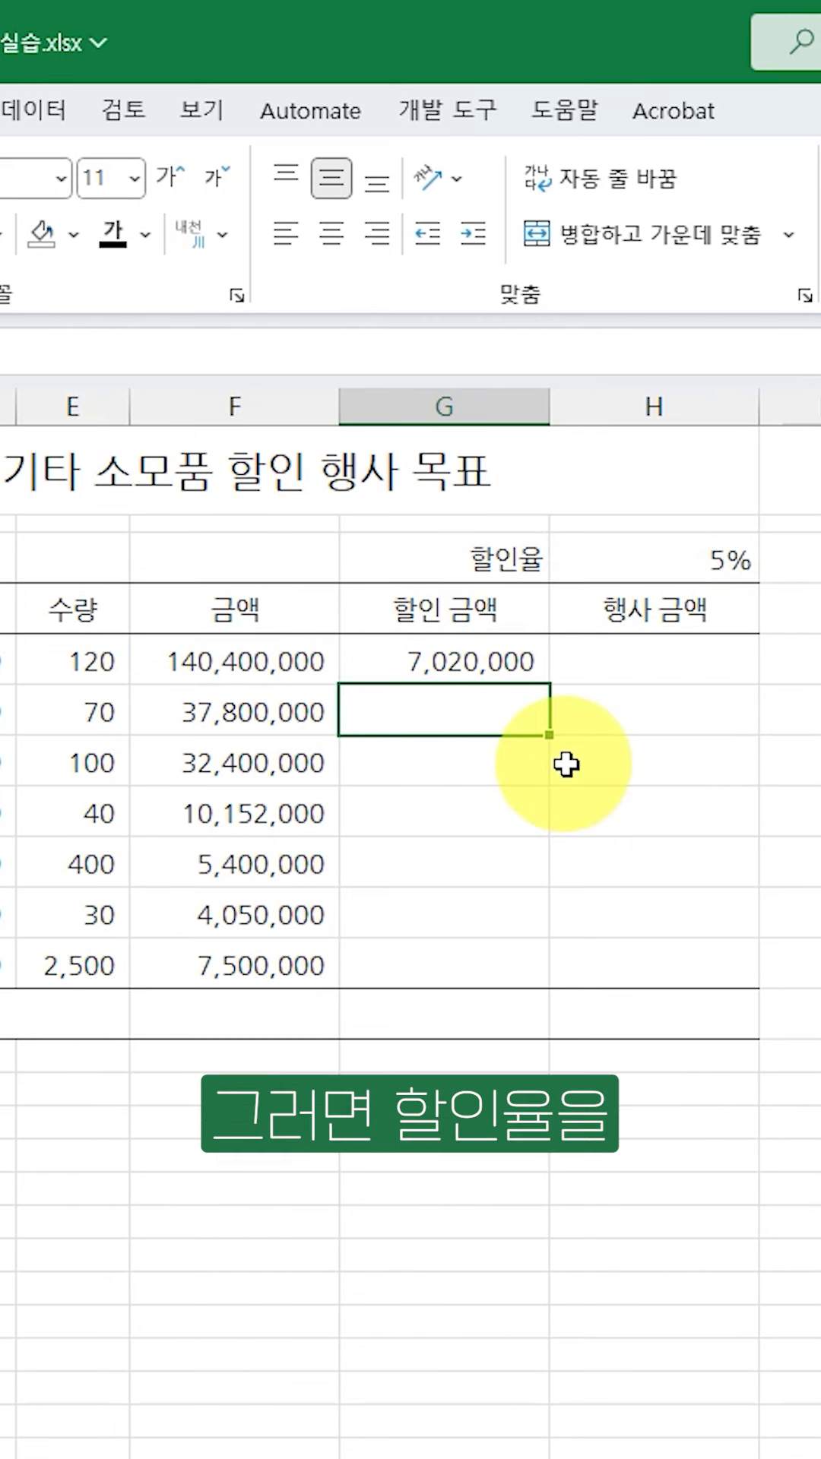
- Test the G5 formula by changing the discount rate in H3 to 7% and then to 10%
left_click(697, 564)
type("7")
key("Return")
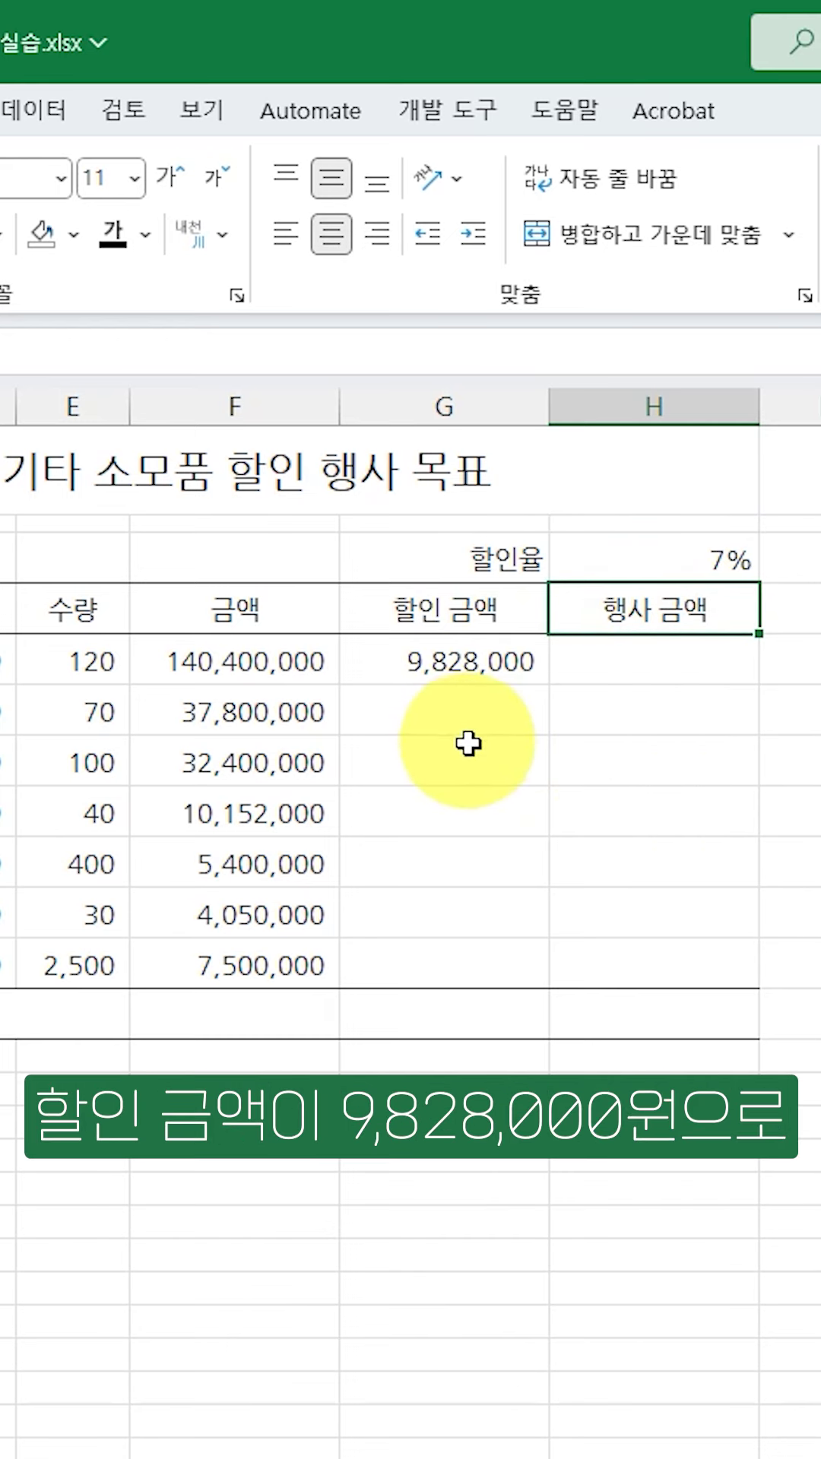
left_click(710, 563)
type("10")
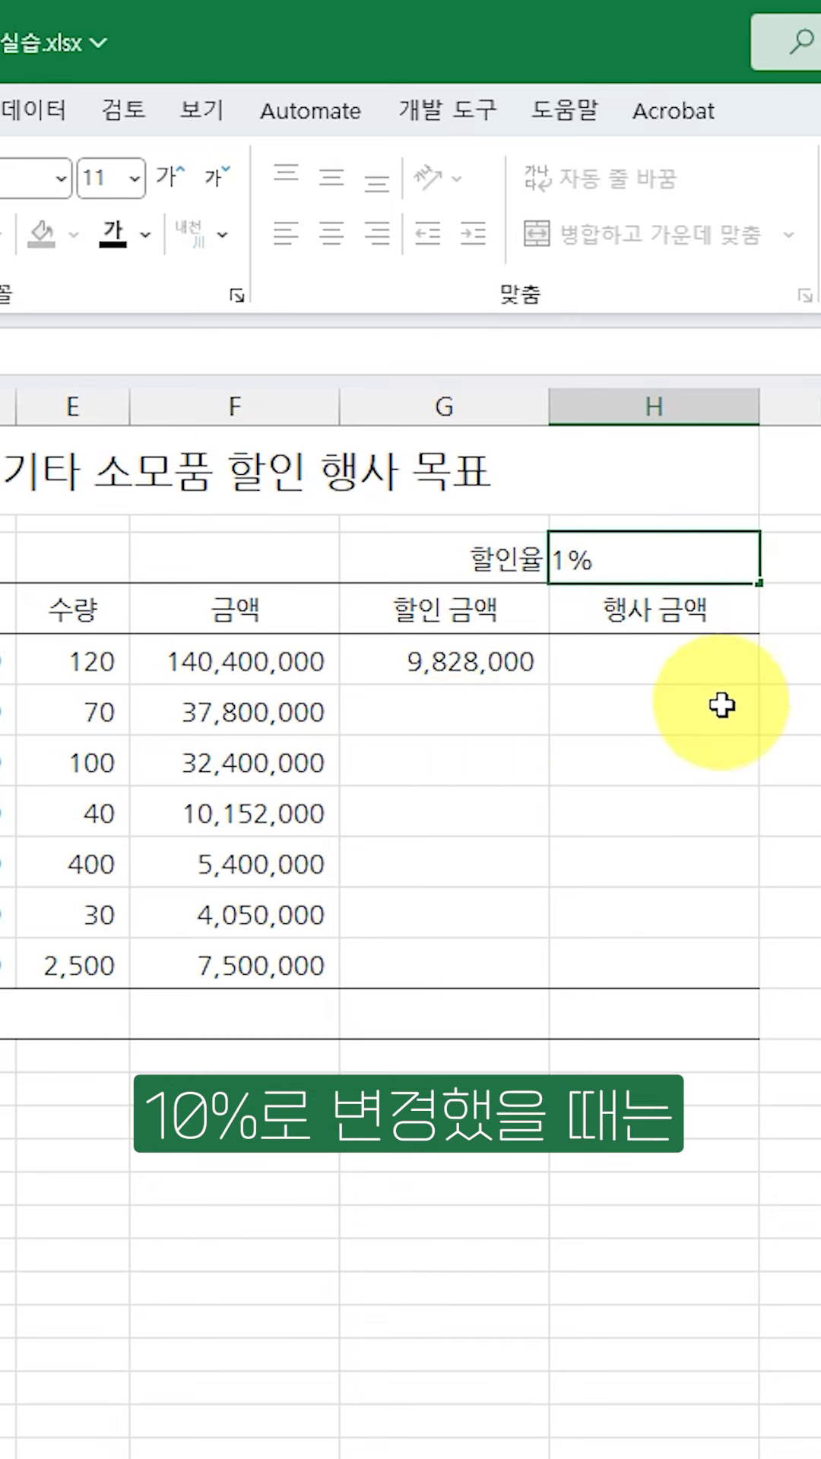
key("Return")
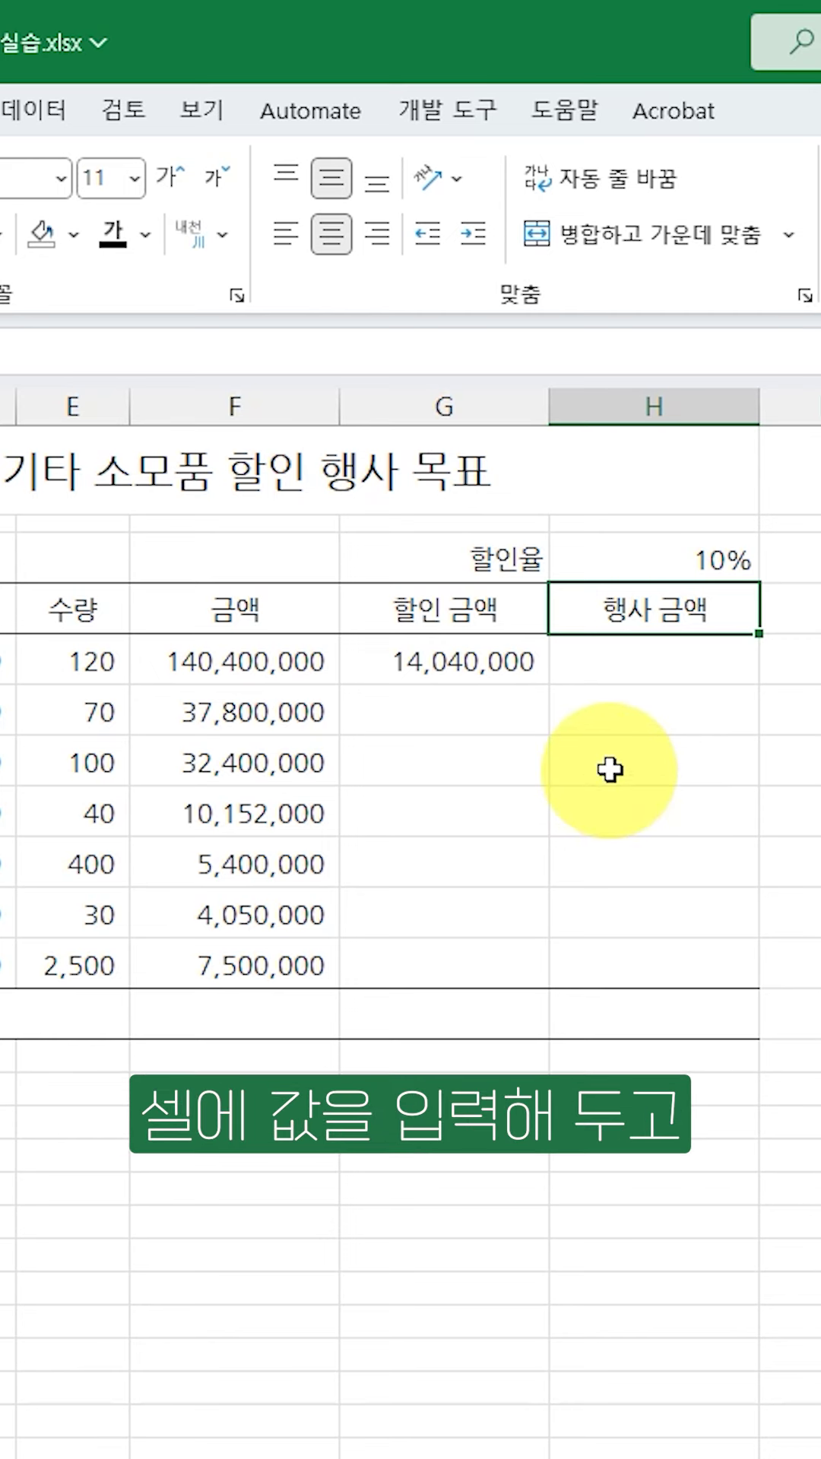
- Examine the discount rate in H3 and the cells that the G5 formula references
left_click(581, 560)
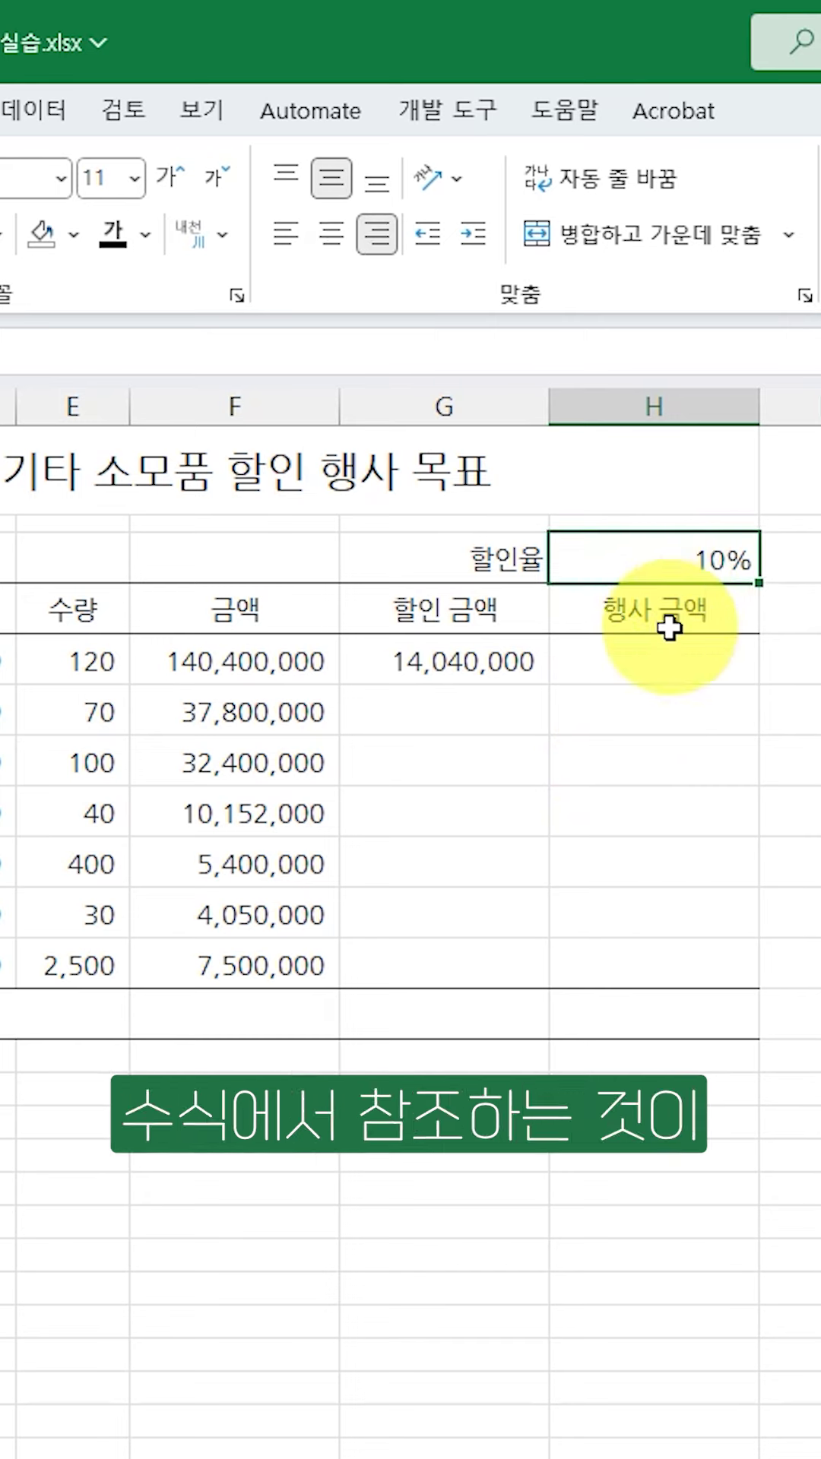
double_click(536, 665)
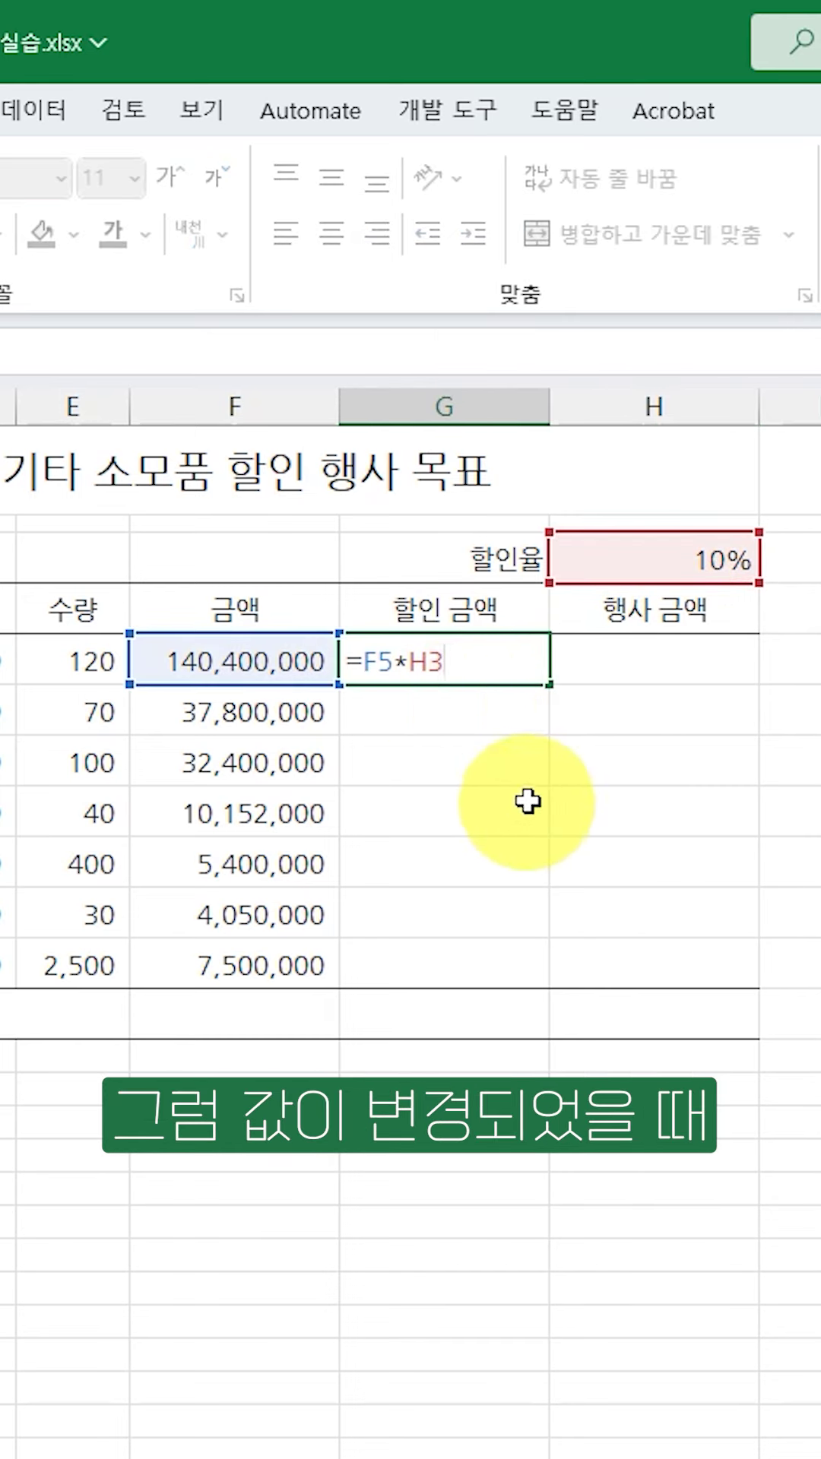
key("ctrl+Return")
- Cycle the discount rate in H3 through 7%, 5% and 10% to test the recalculation of G5
left_click(661, 563)
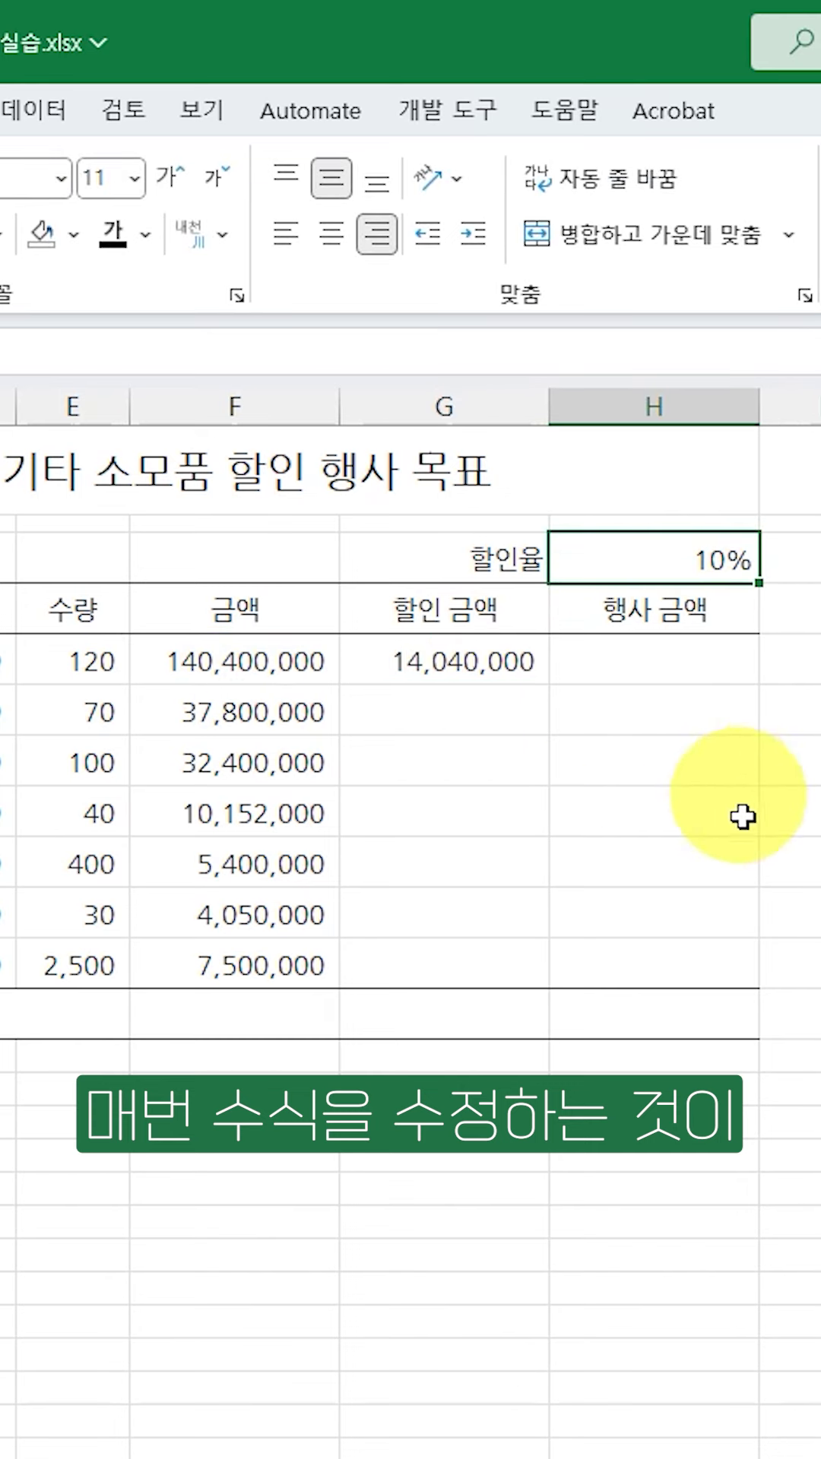
type("7")
key("Return")
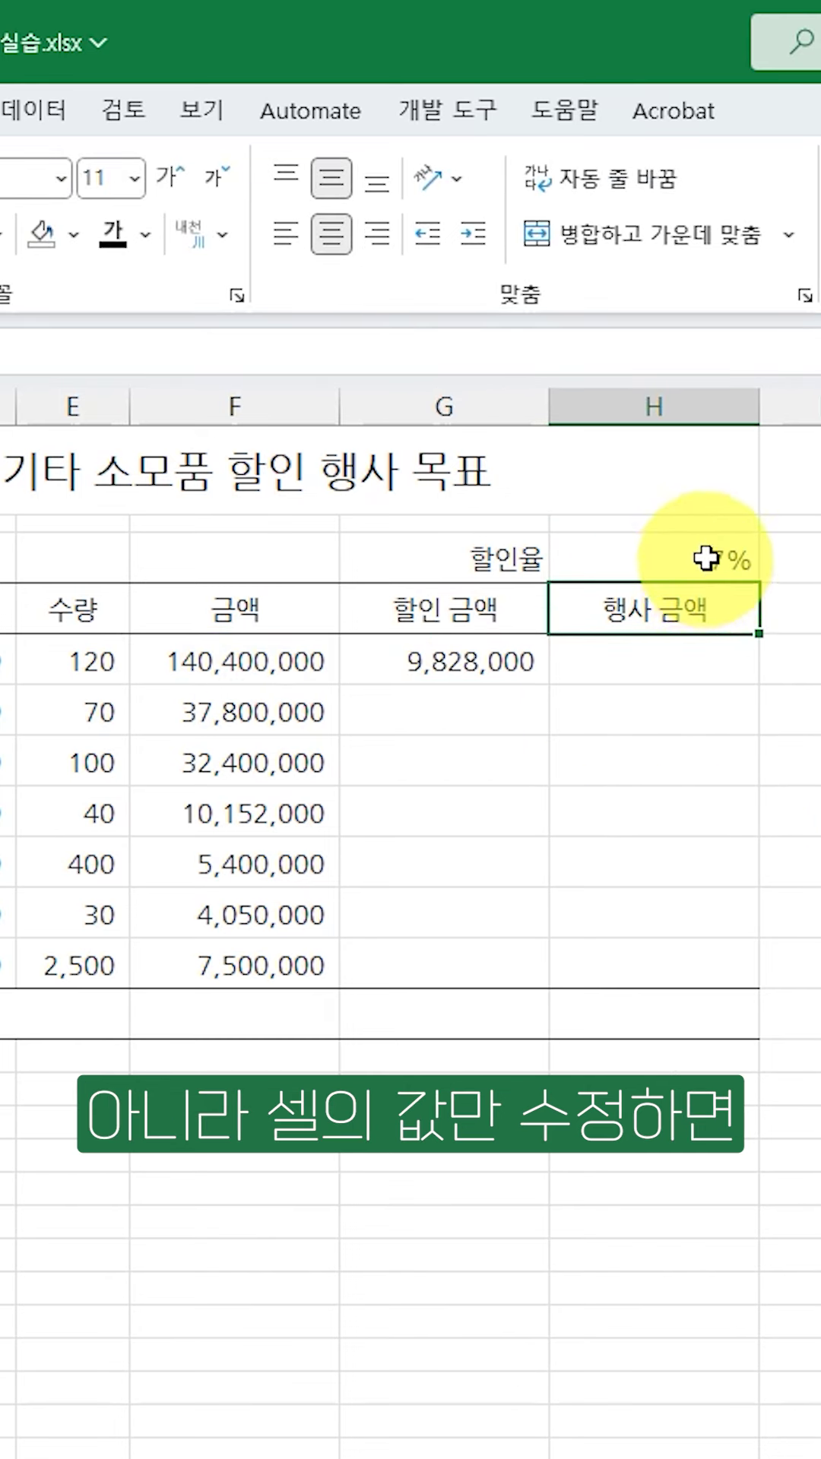
left_click(706, 558)
type("5")
key("Return")
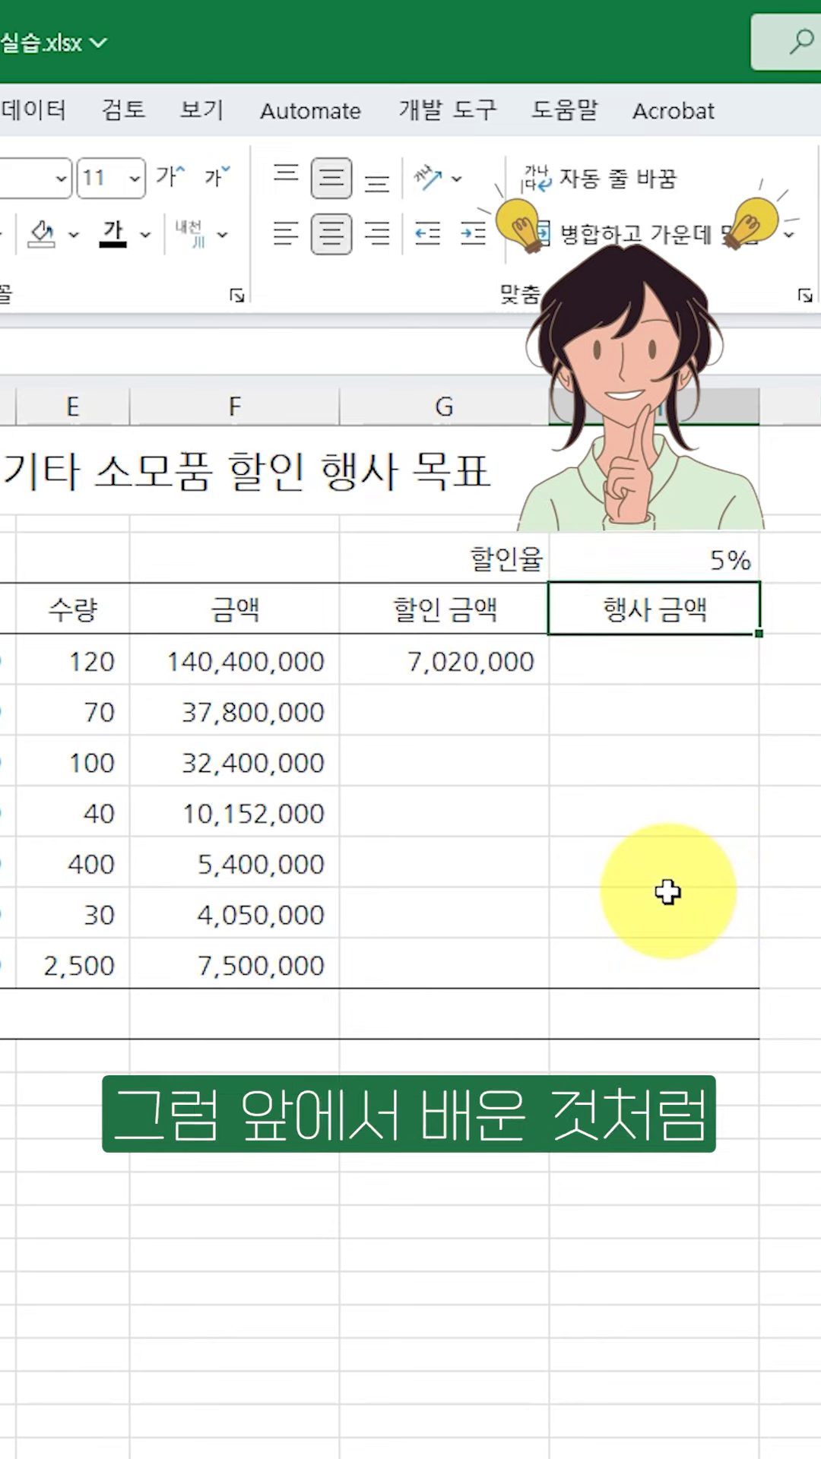
left_click(693, 560)
type("10")
key("Return")
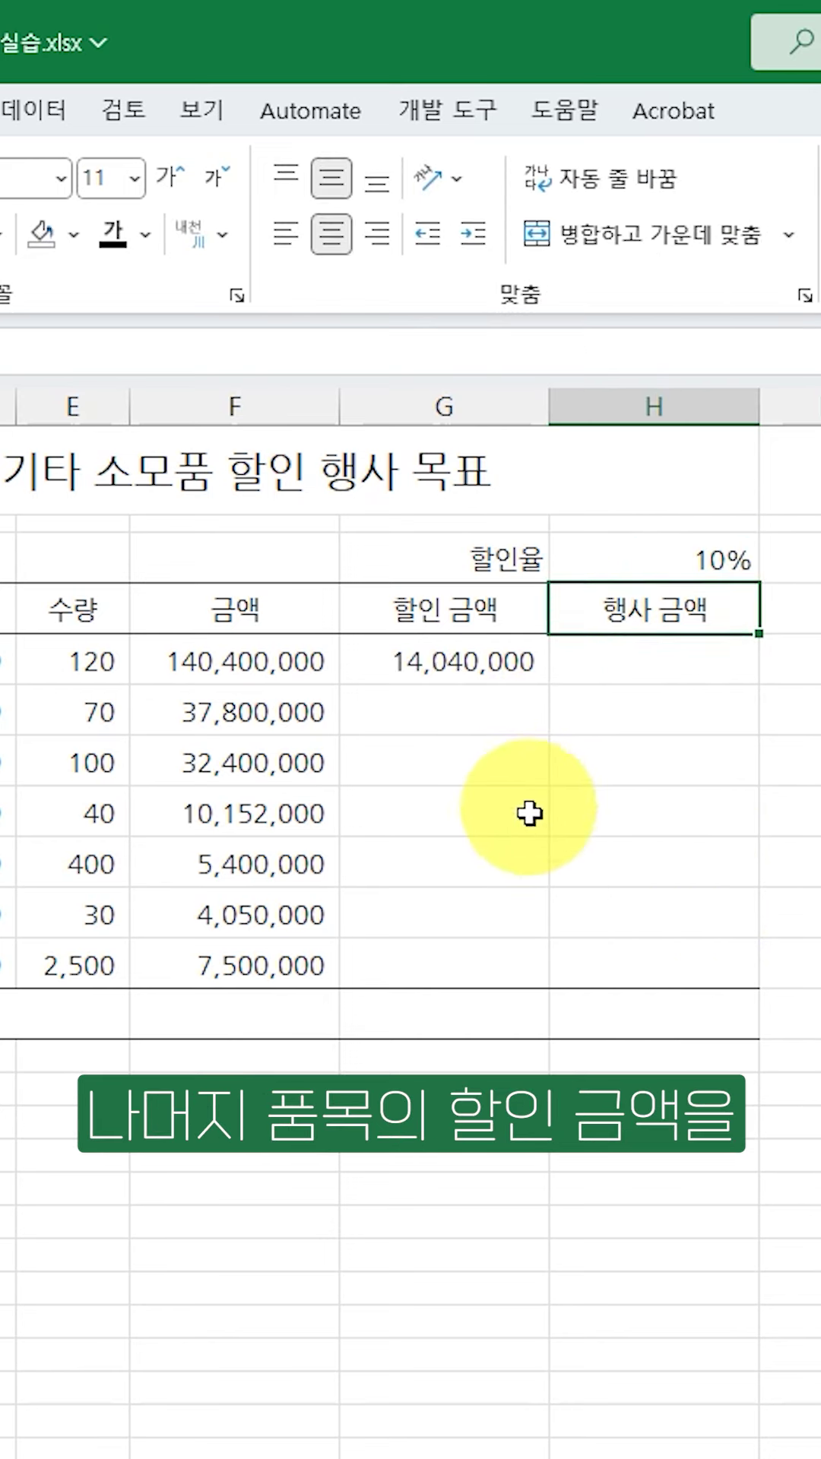
- Copy the discount amount formula with its relative references from G5 down through G11
left_click(525, 655)
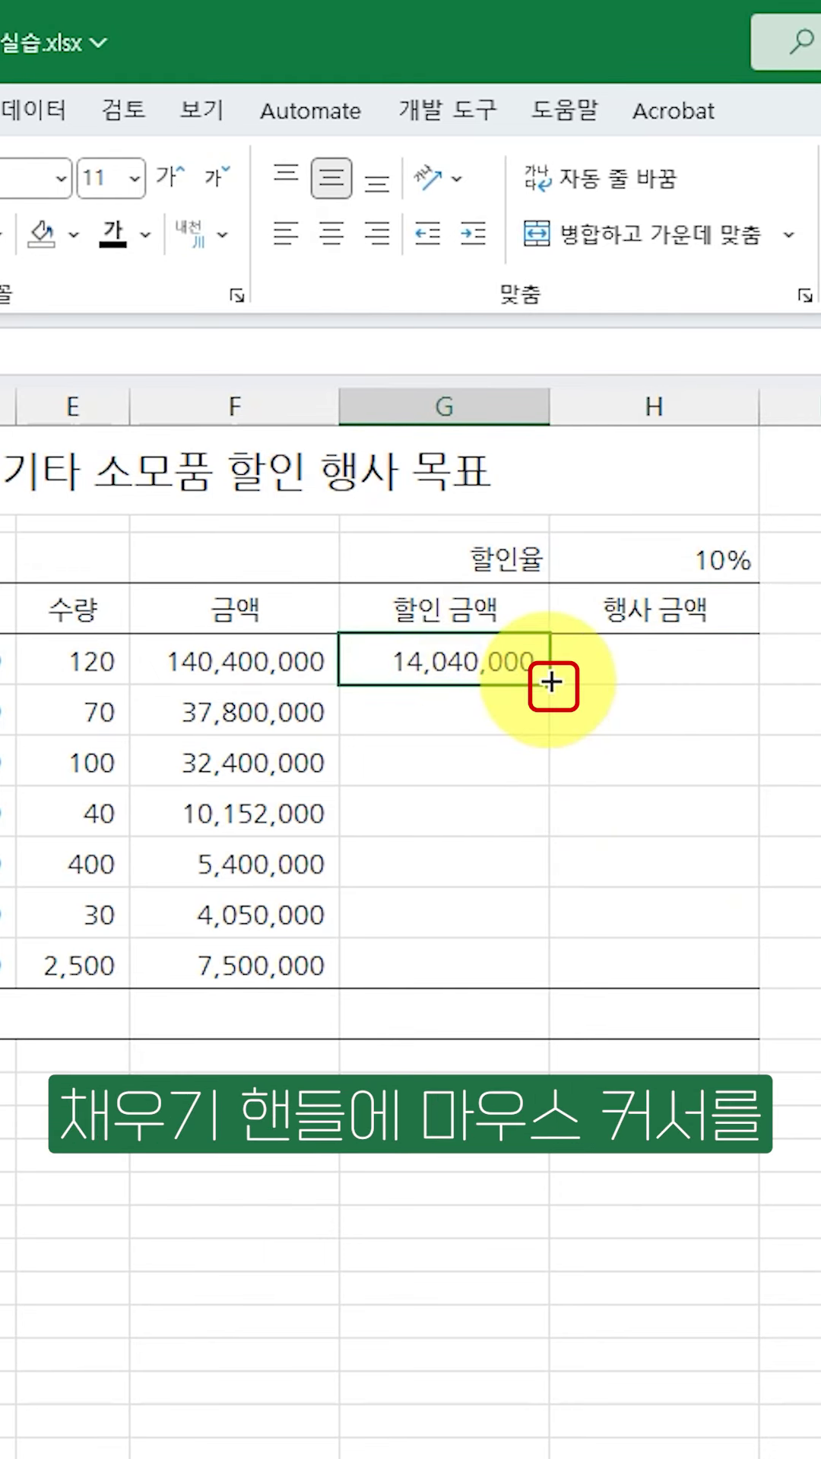
left_click_drag(551, 682, 543, 981)
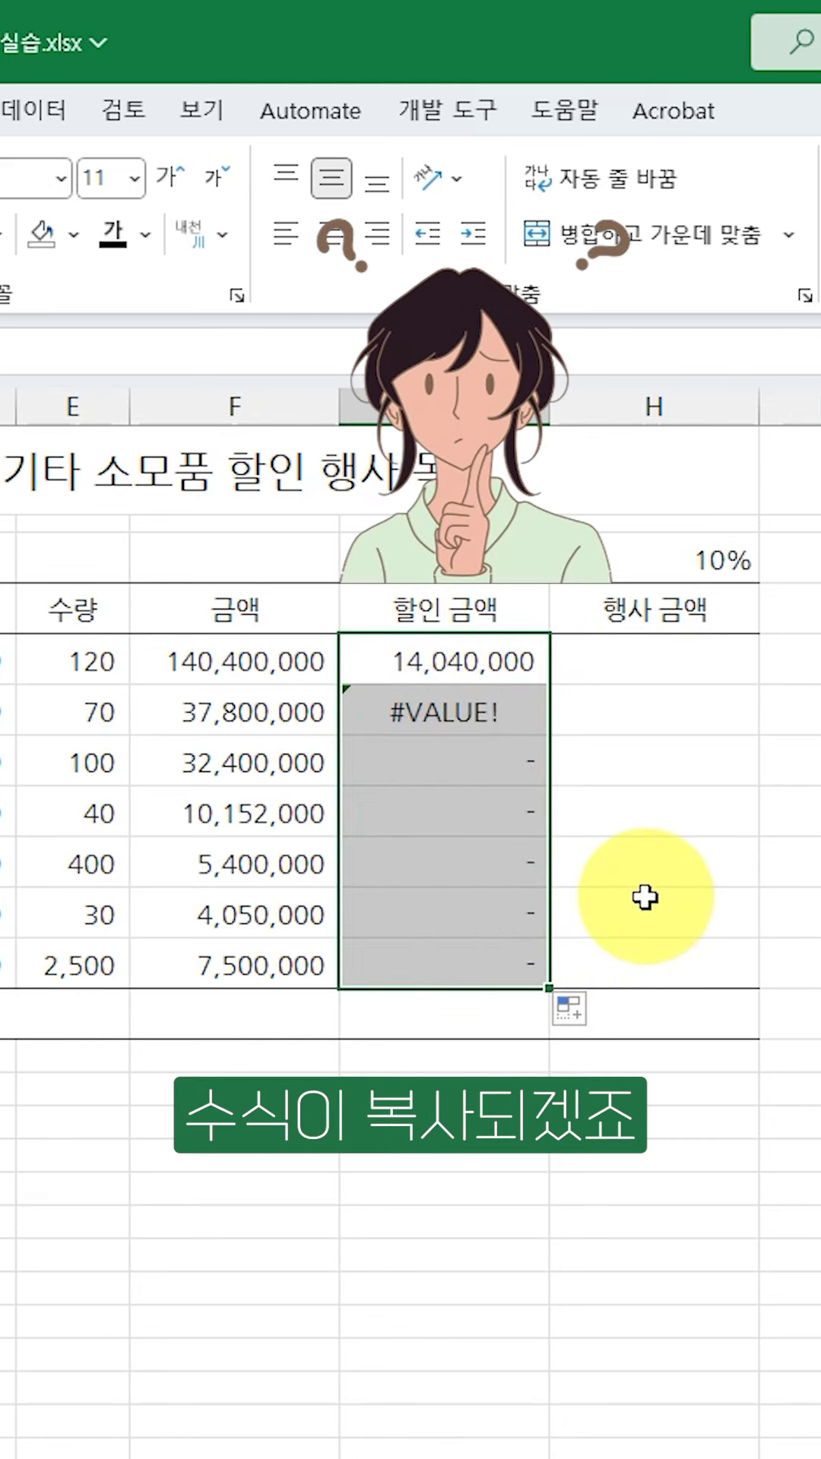
- Inspect the copied results in G6 and G7 and check which cells the G6 formula references
left_click(472, 711)
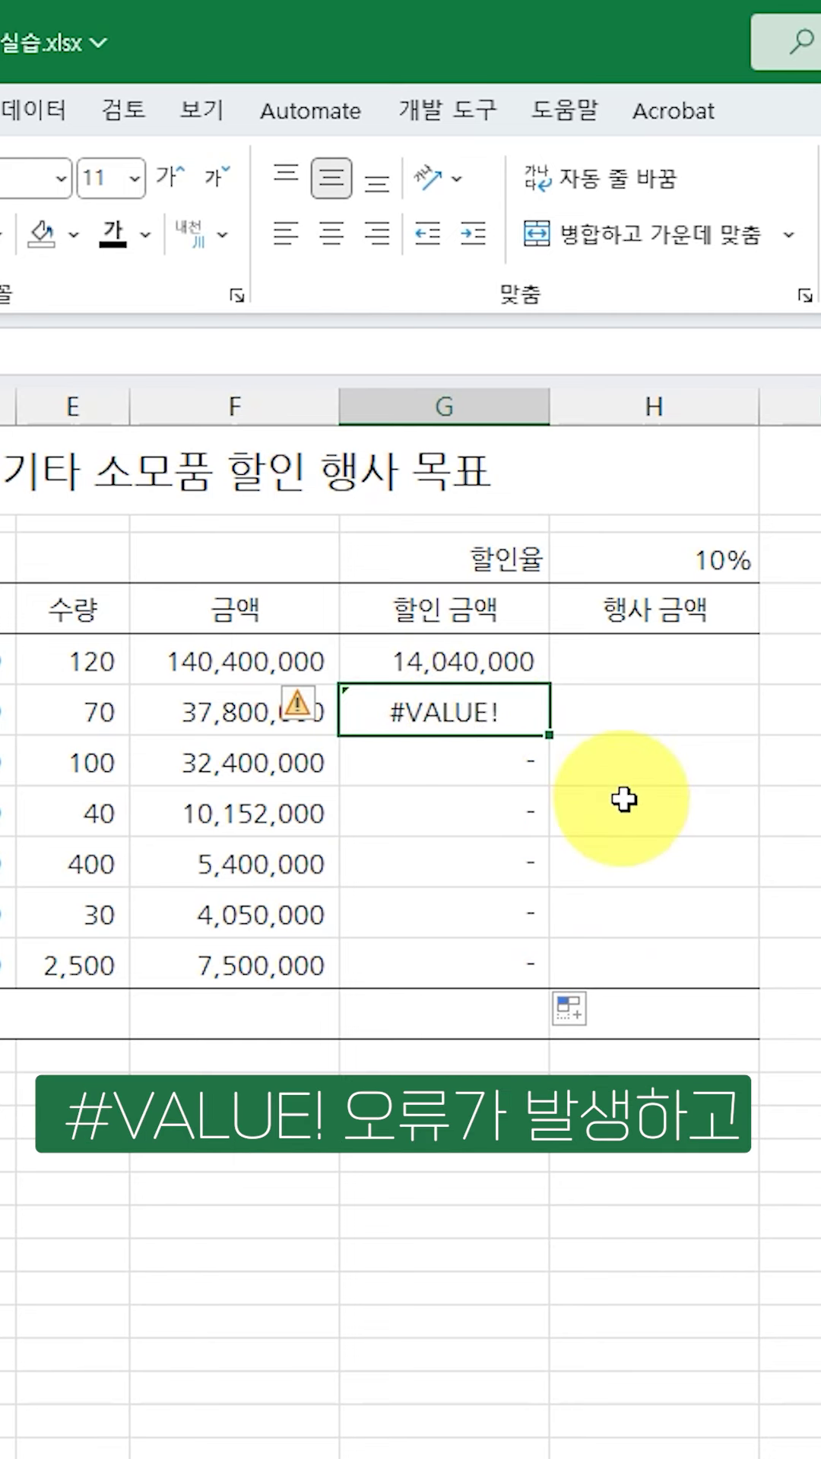
left_click(504, 758)
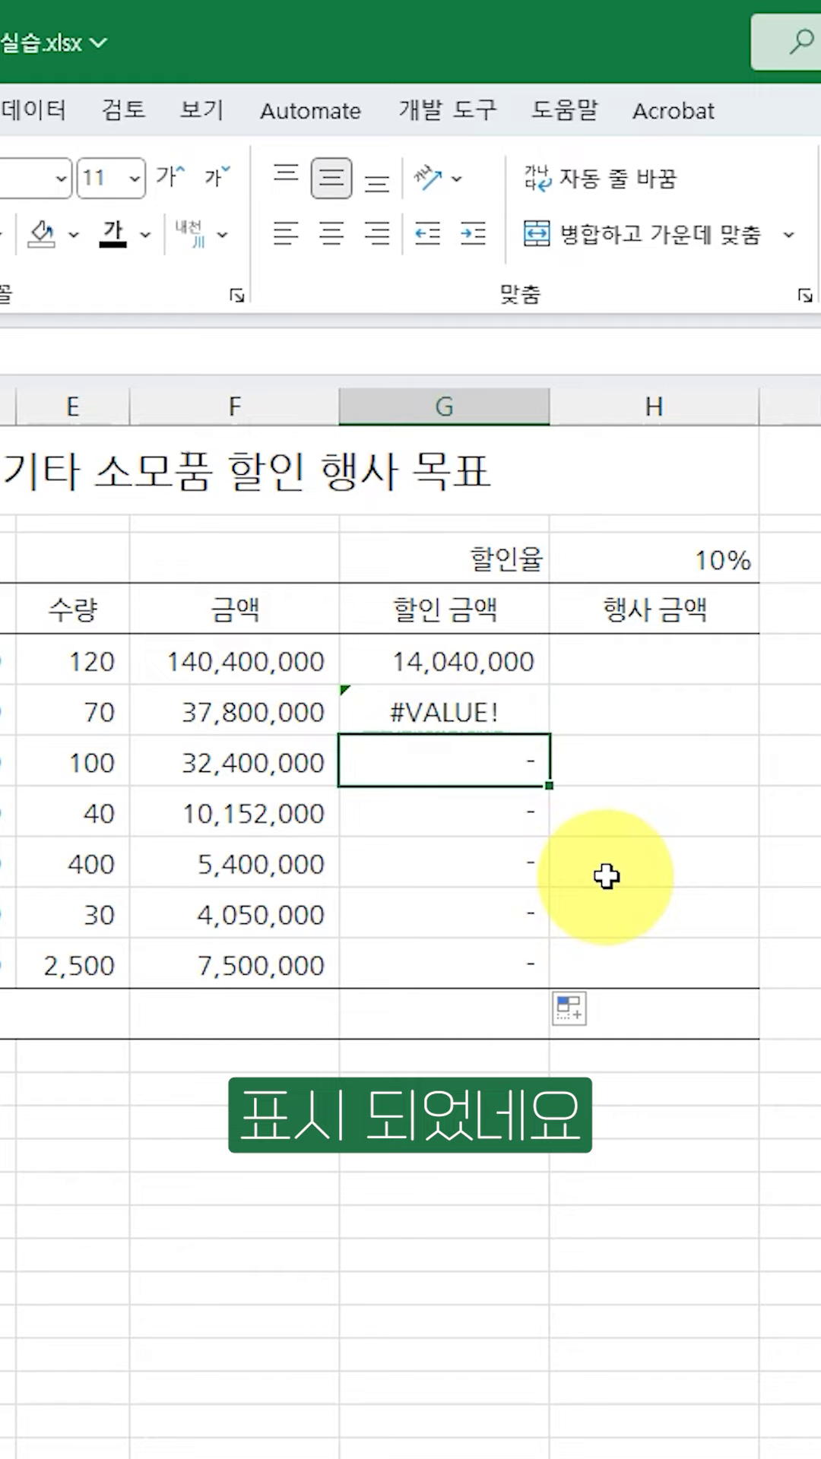
double_click(486, 711)
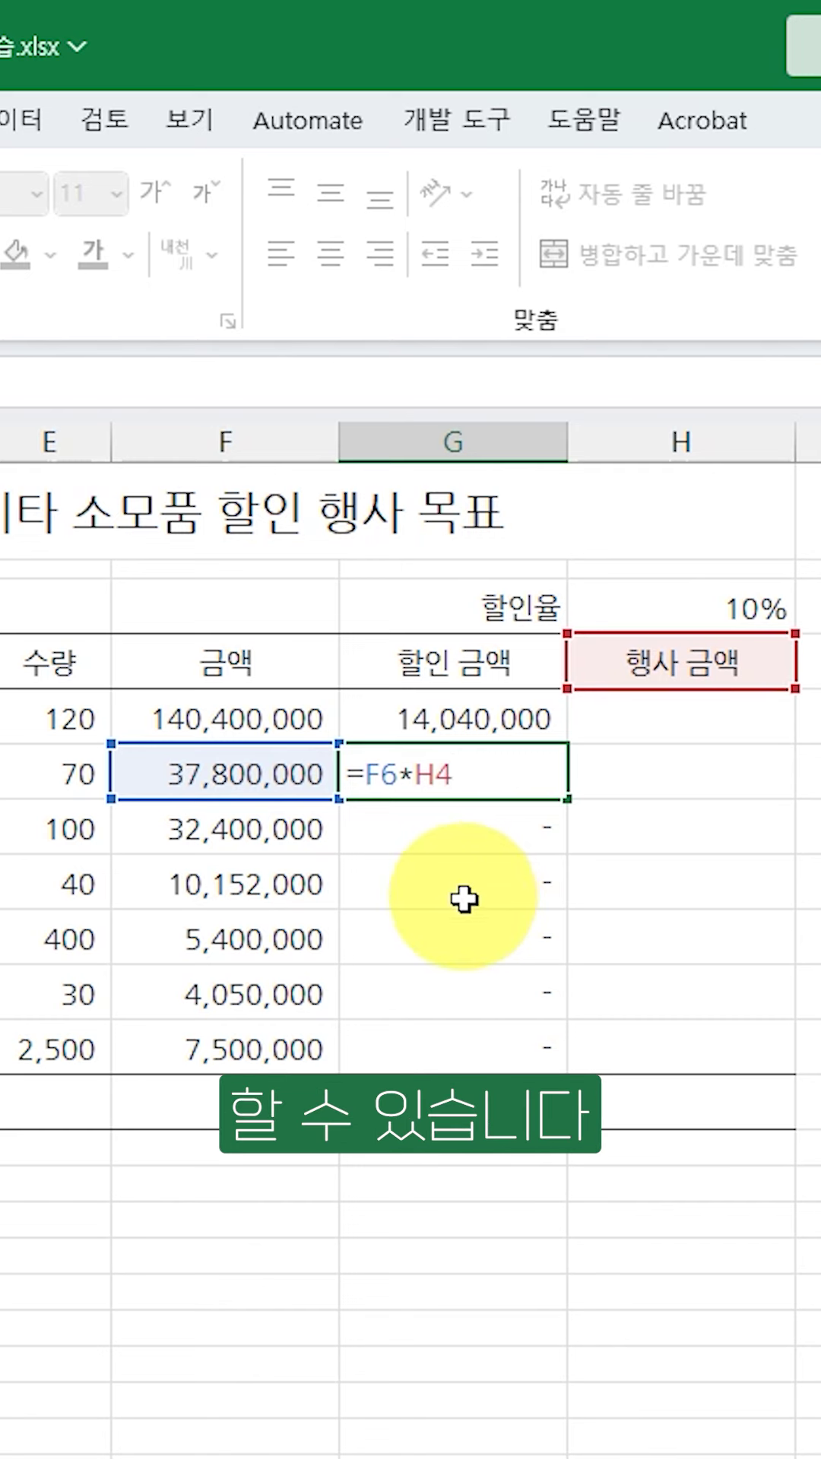
key("ctrl+Return")
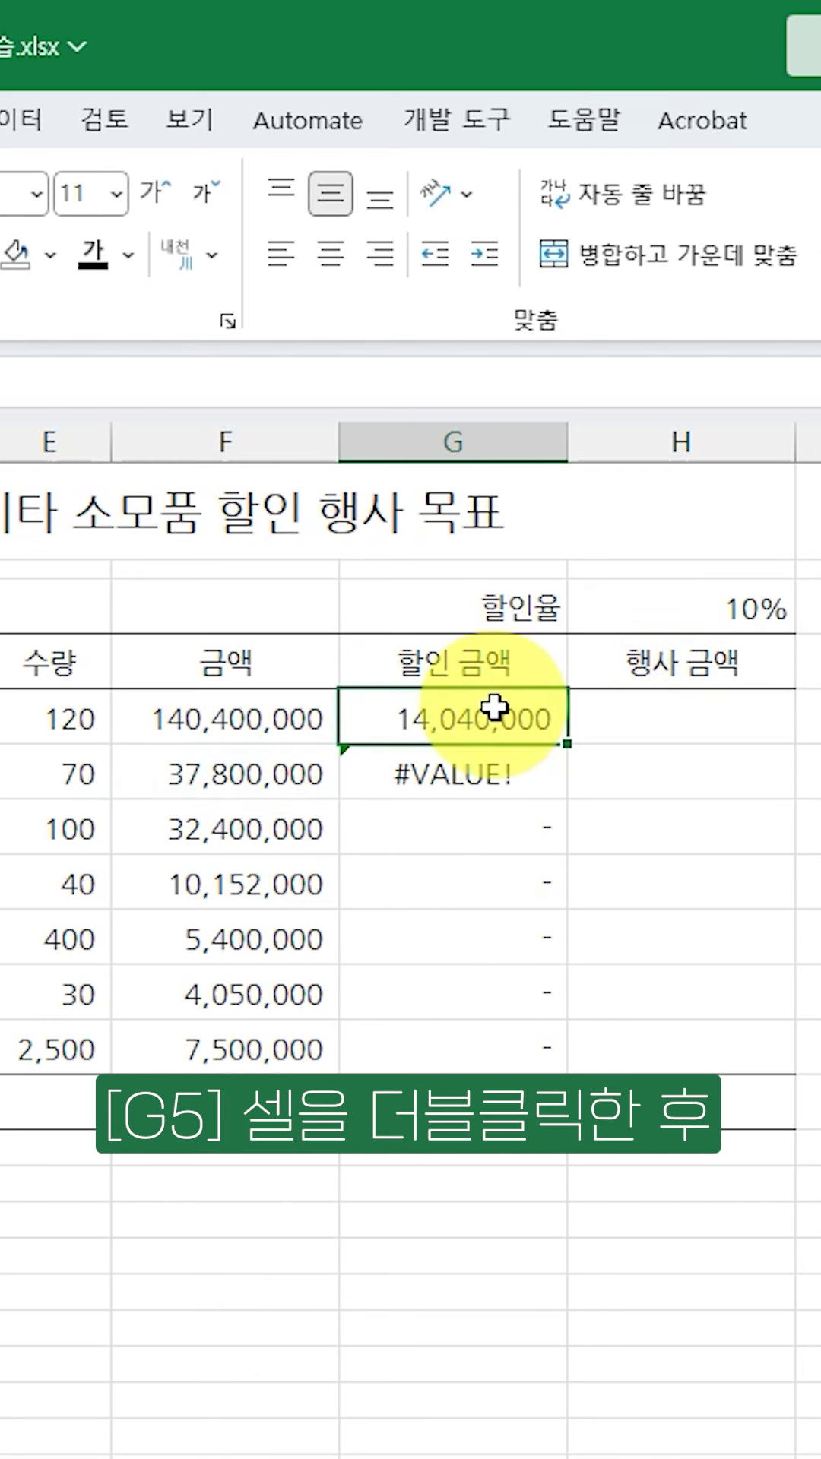
- Make the rate reference in G5 absolute so the formula reads =F5*$H$3, and copy it down through G11
double_click(495, 717)
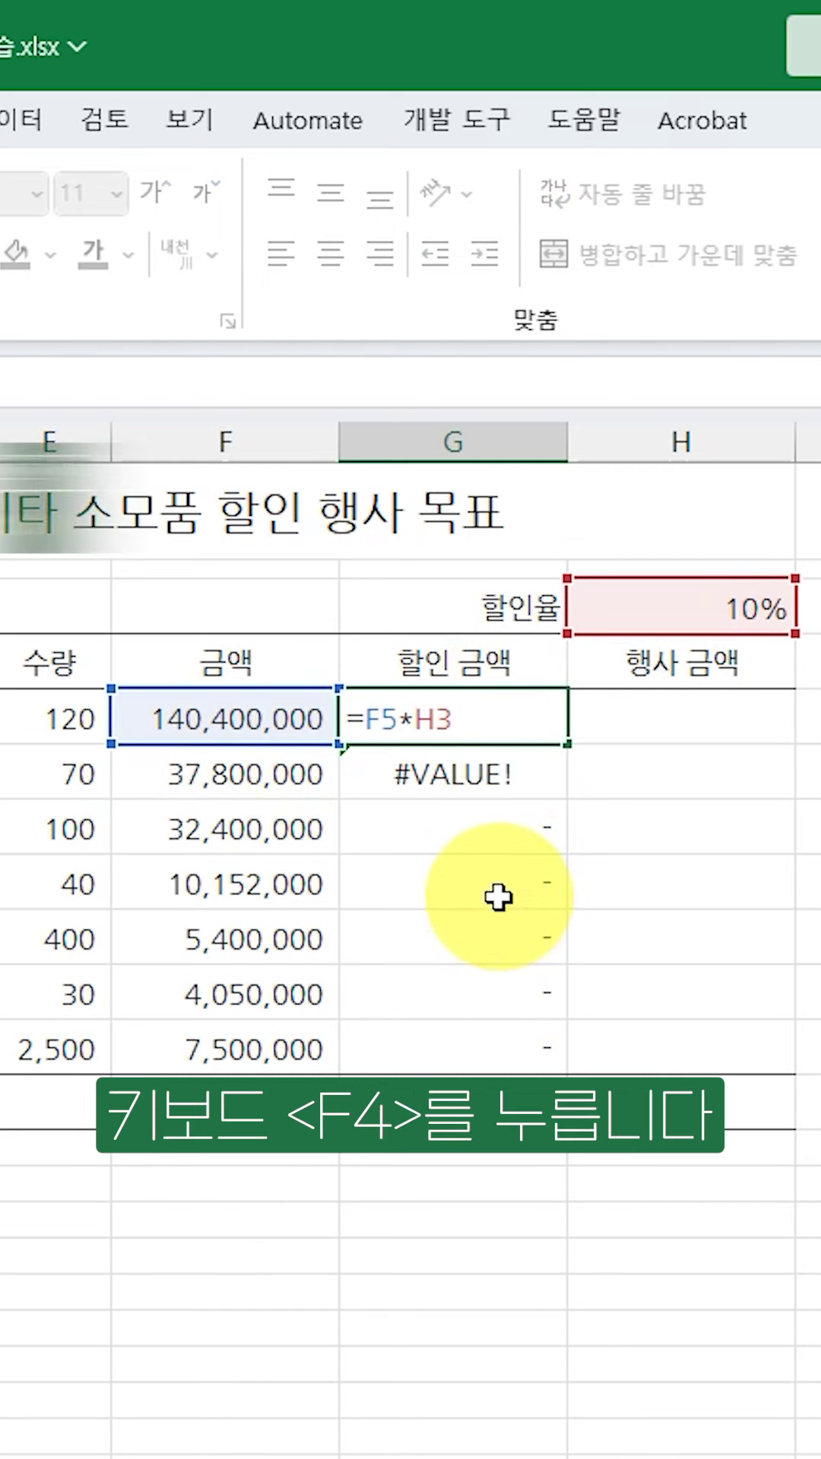
key("F4")
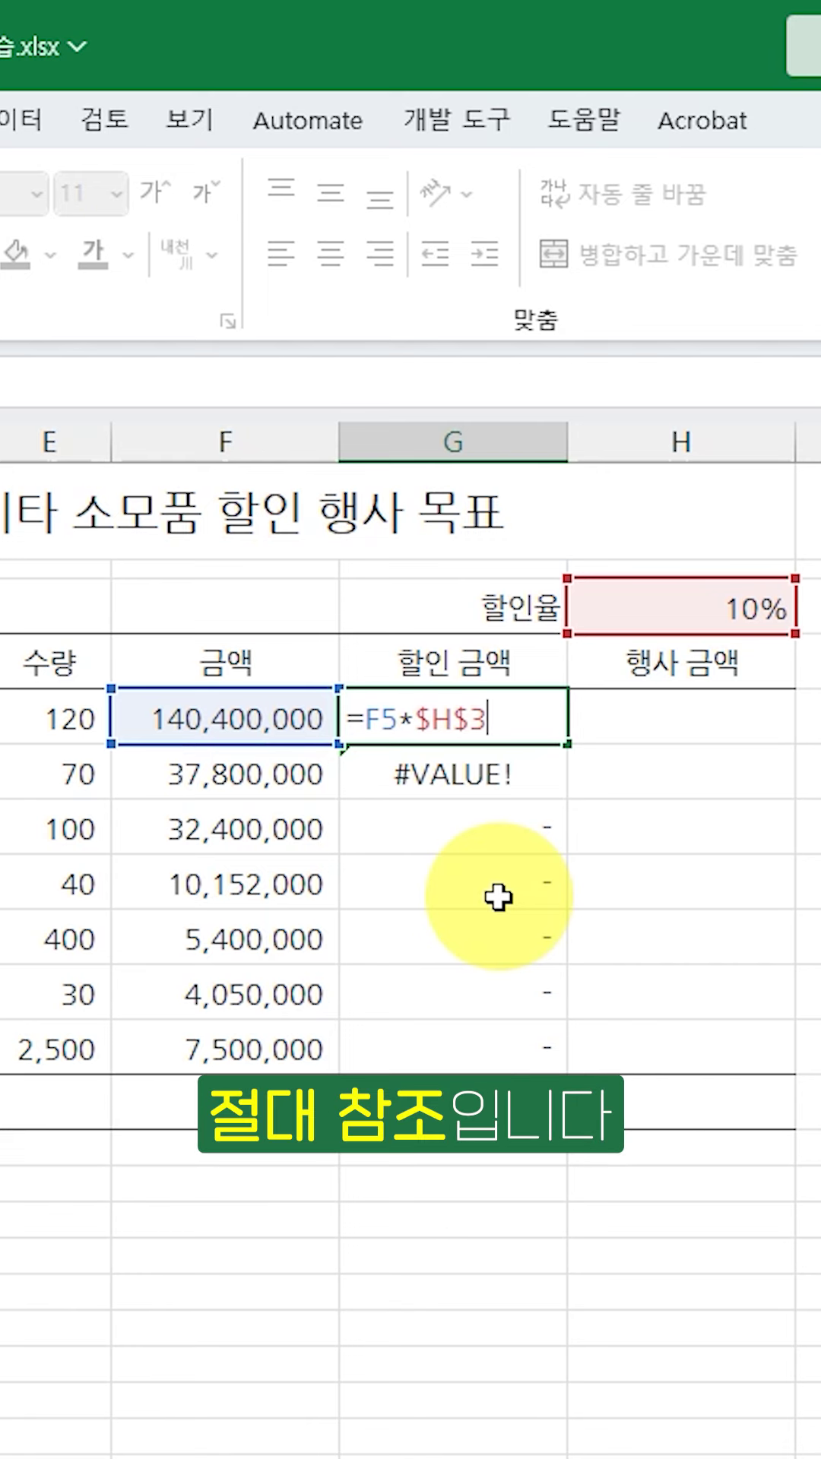
key("Return")
left_click(520, 710)
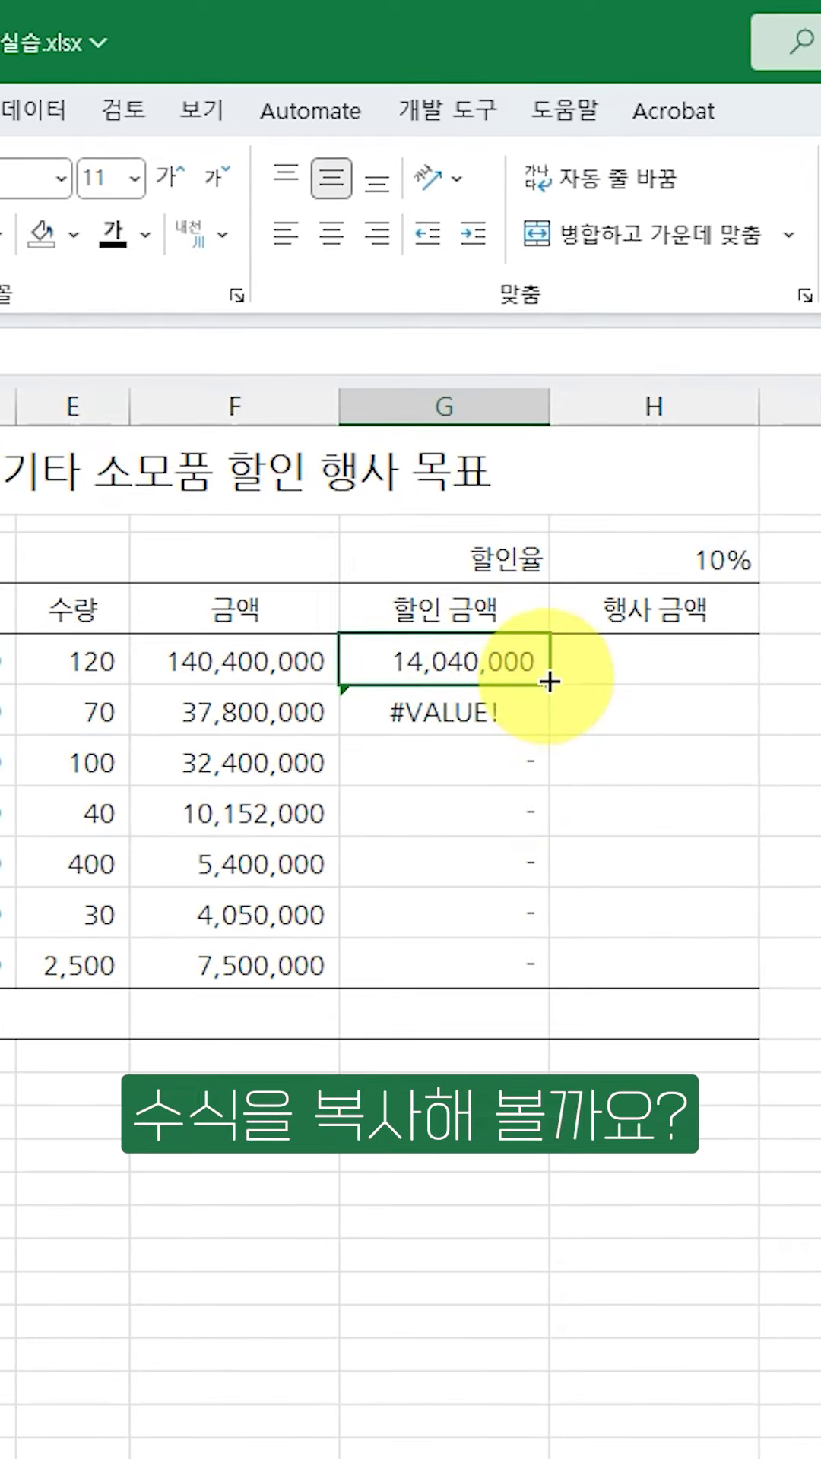
left_click_drag(550, 684, 601, 984)
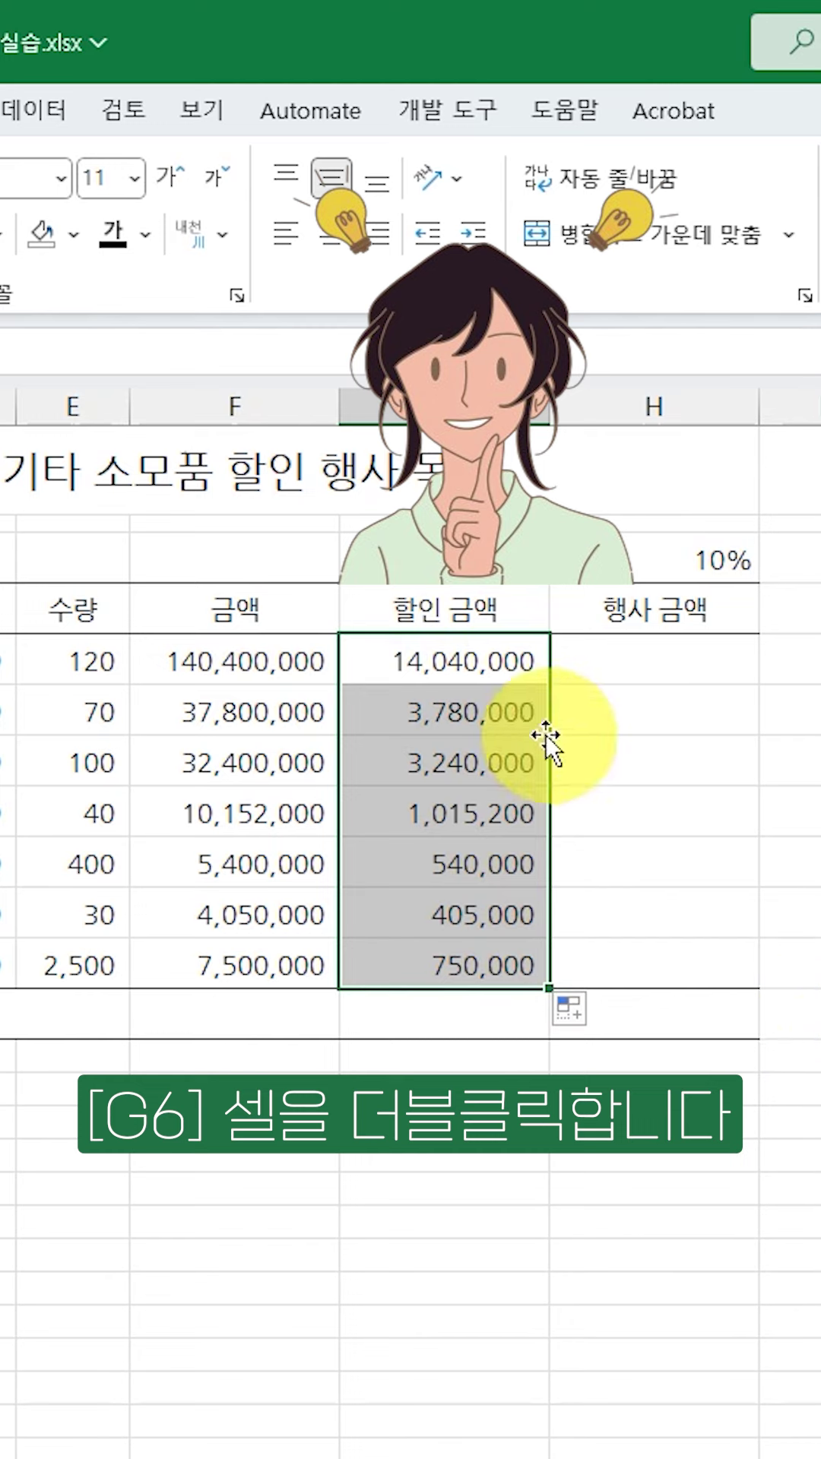
- Check the rate cell reference in the copied formulas of G6, G7 and G8
double_click(499, 710)
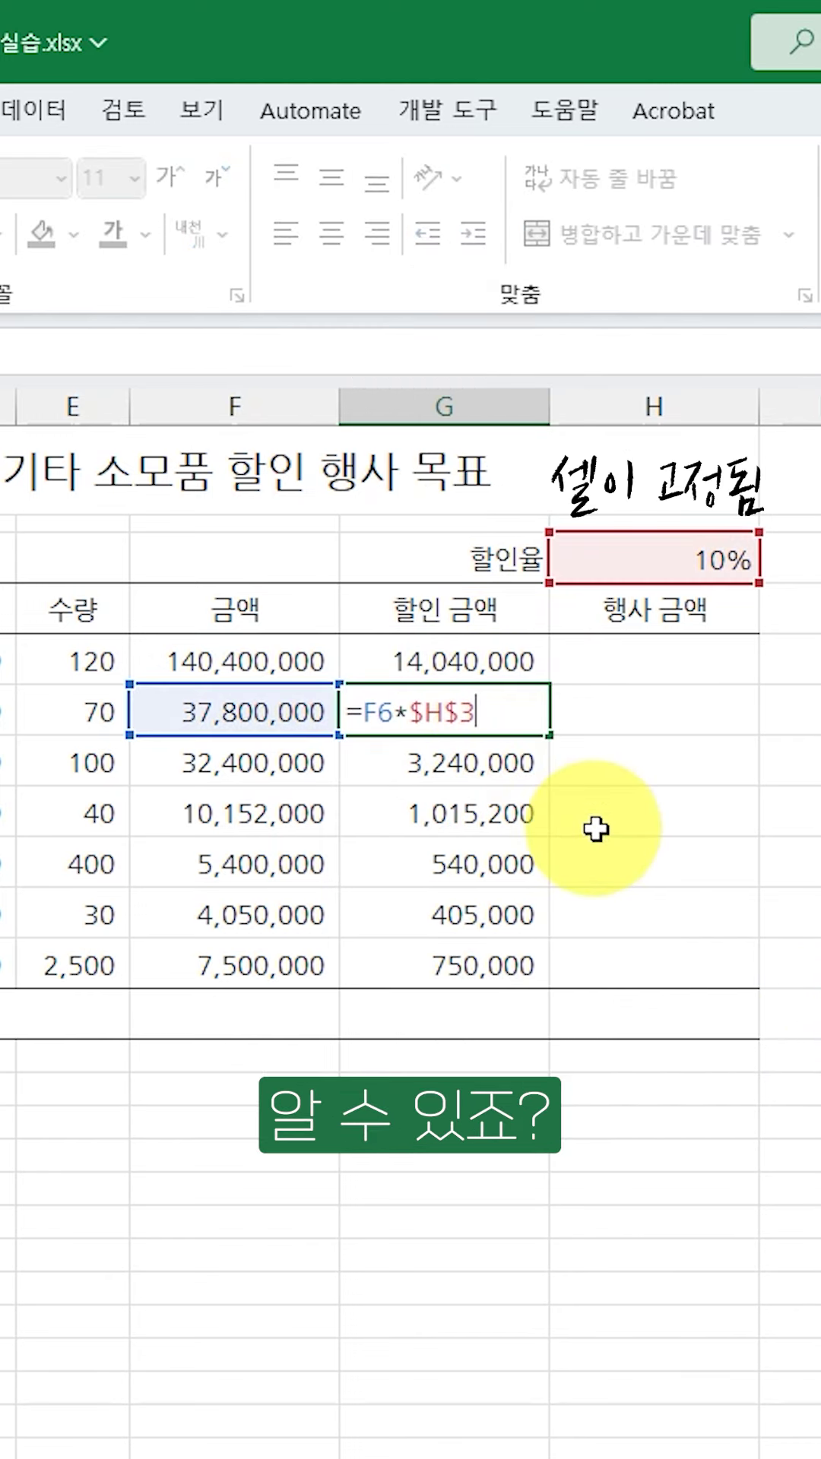
left_click(511, 759)
double_click(532, 760)
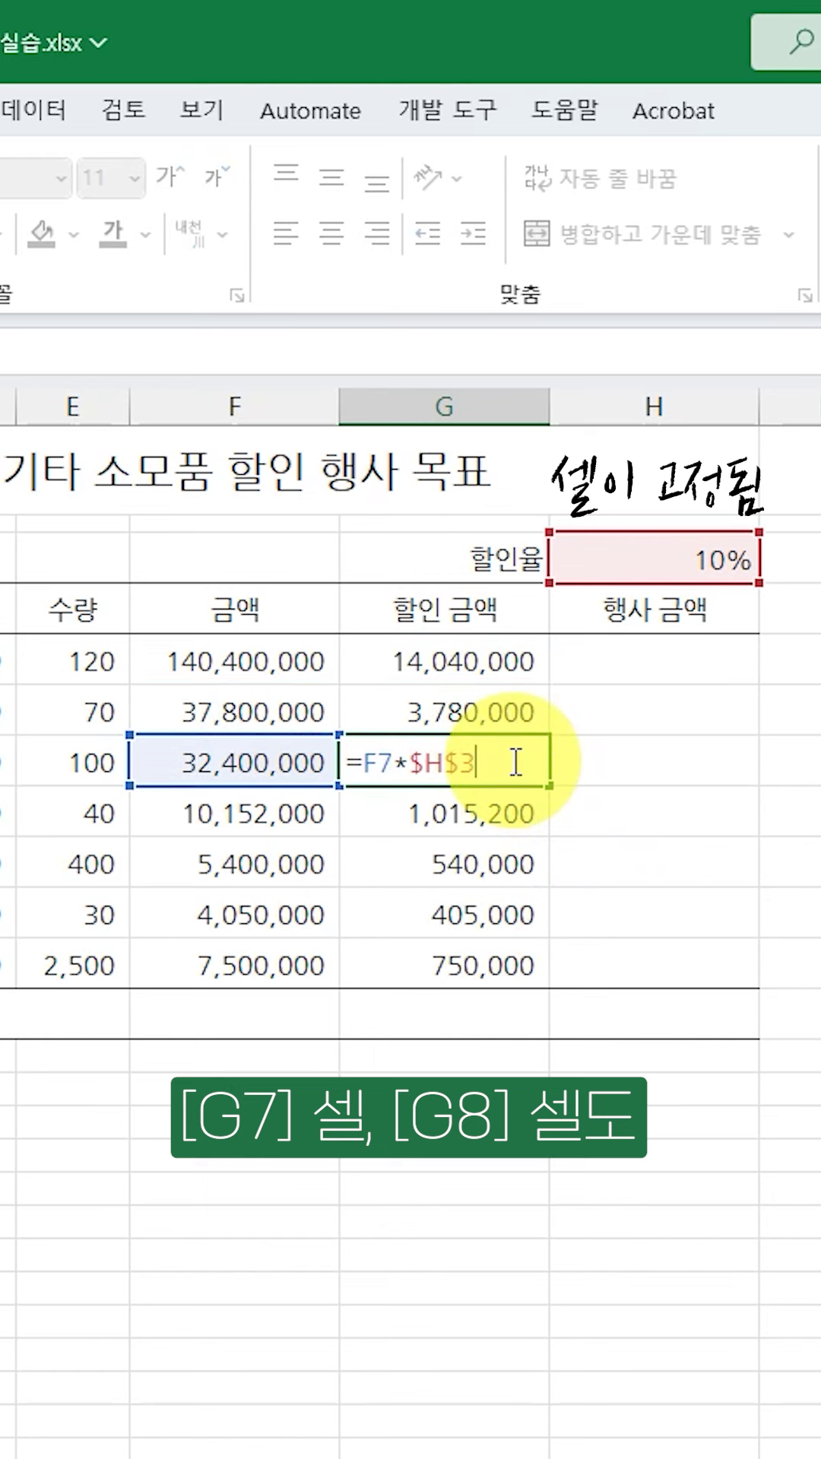
double_click(501, 815)
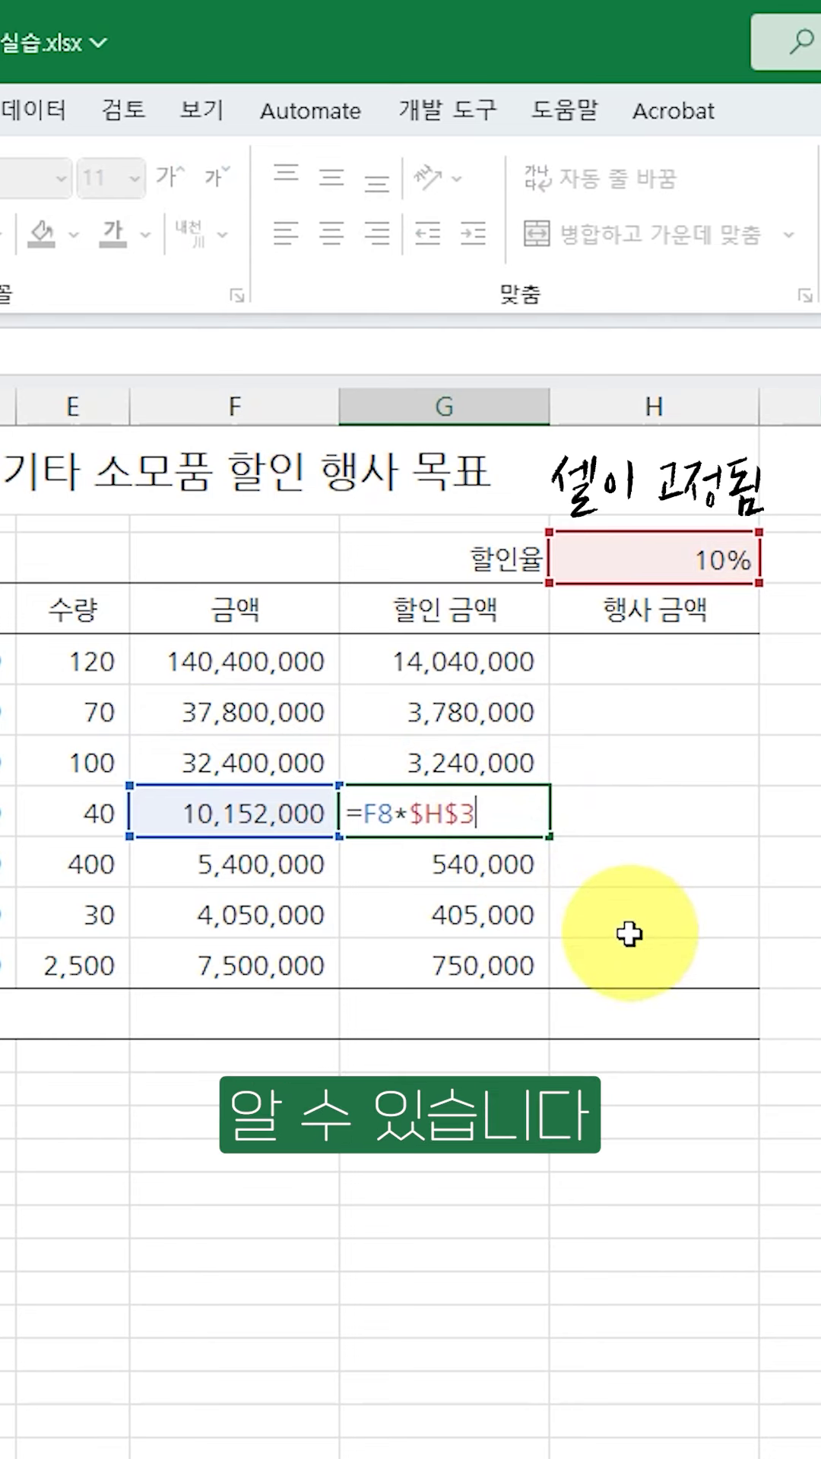
- Rewrite the formula in G5 as =F5*$H$3, making the discount rate reference absolute while building it
left_click(480, 658)
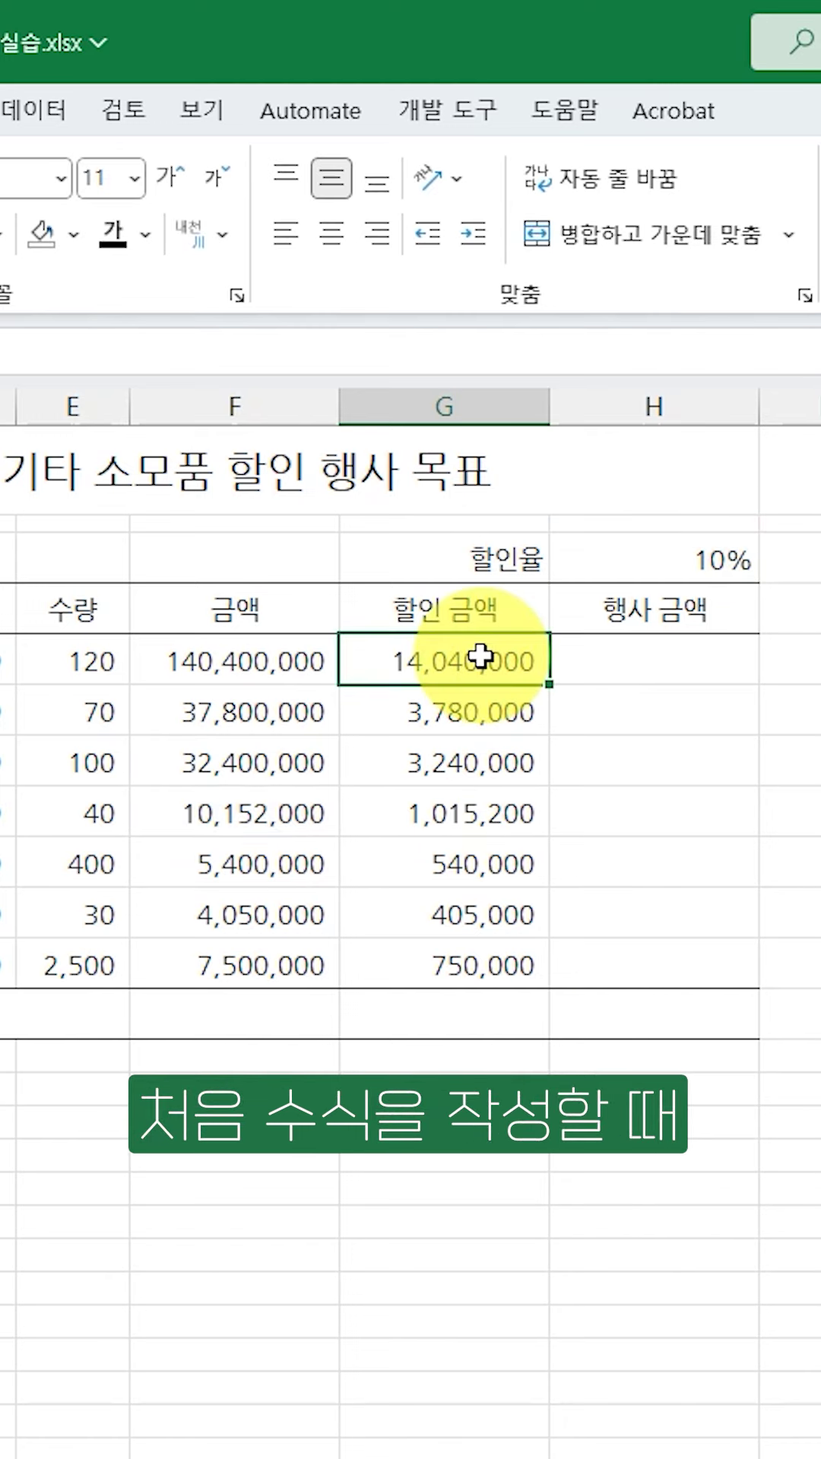
type("=")
left_click(232, 655)
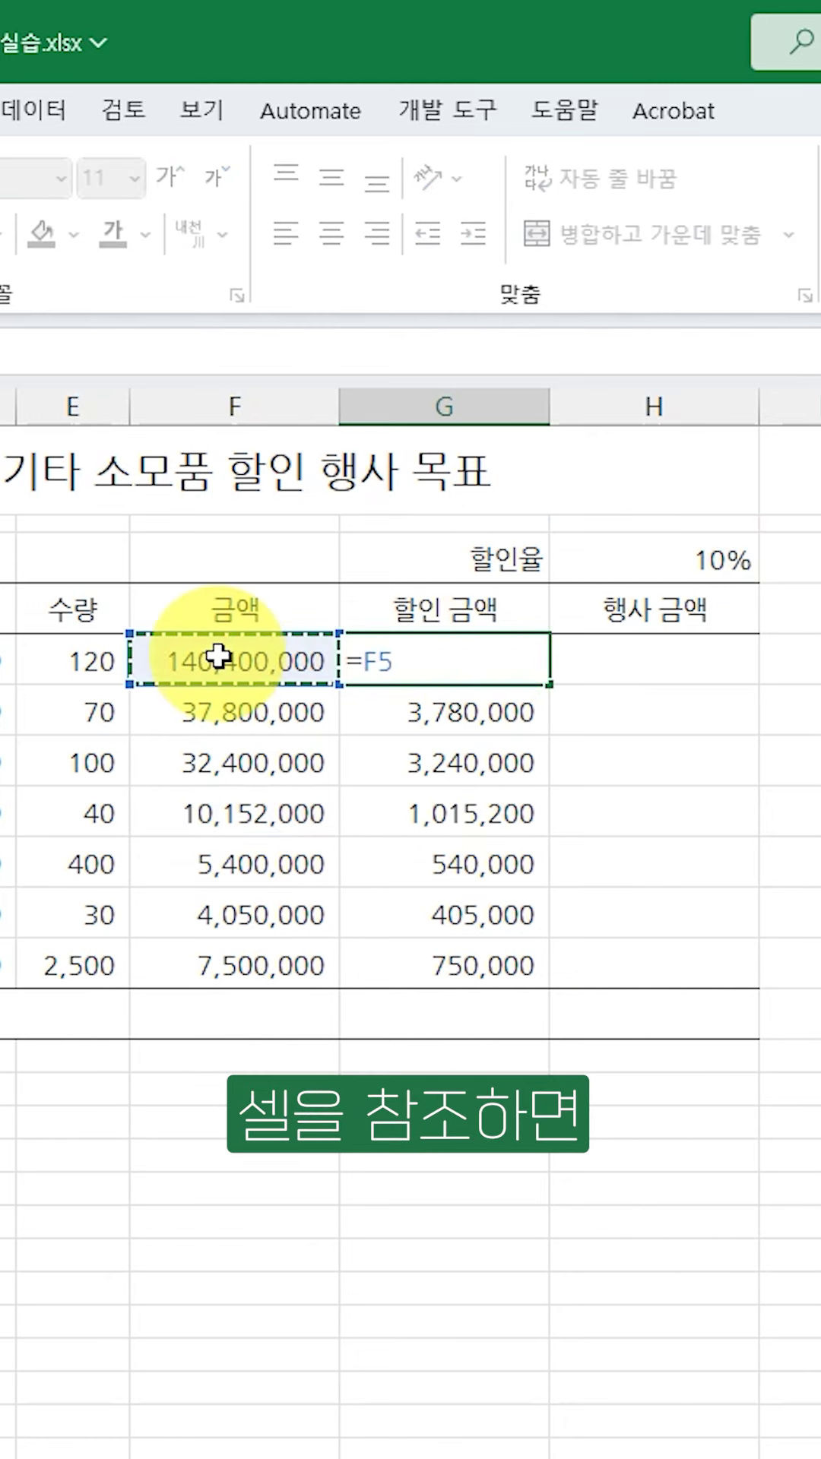
type("*")
left_click(652, 569)
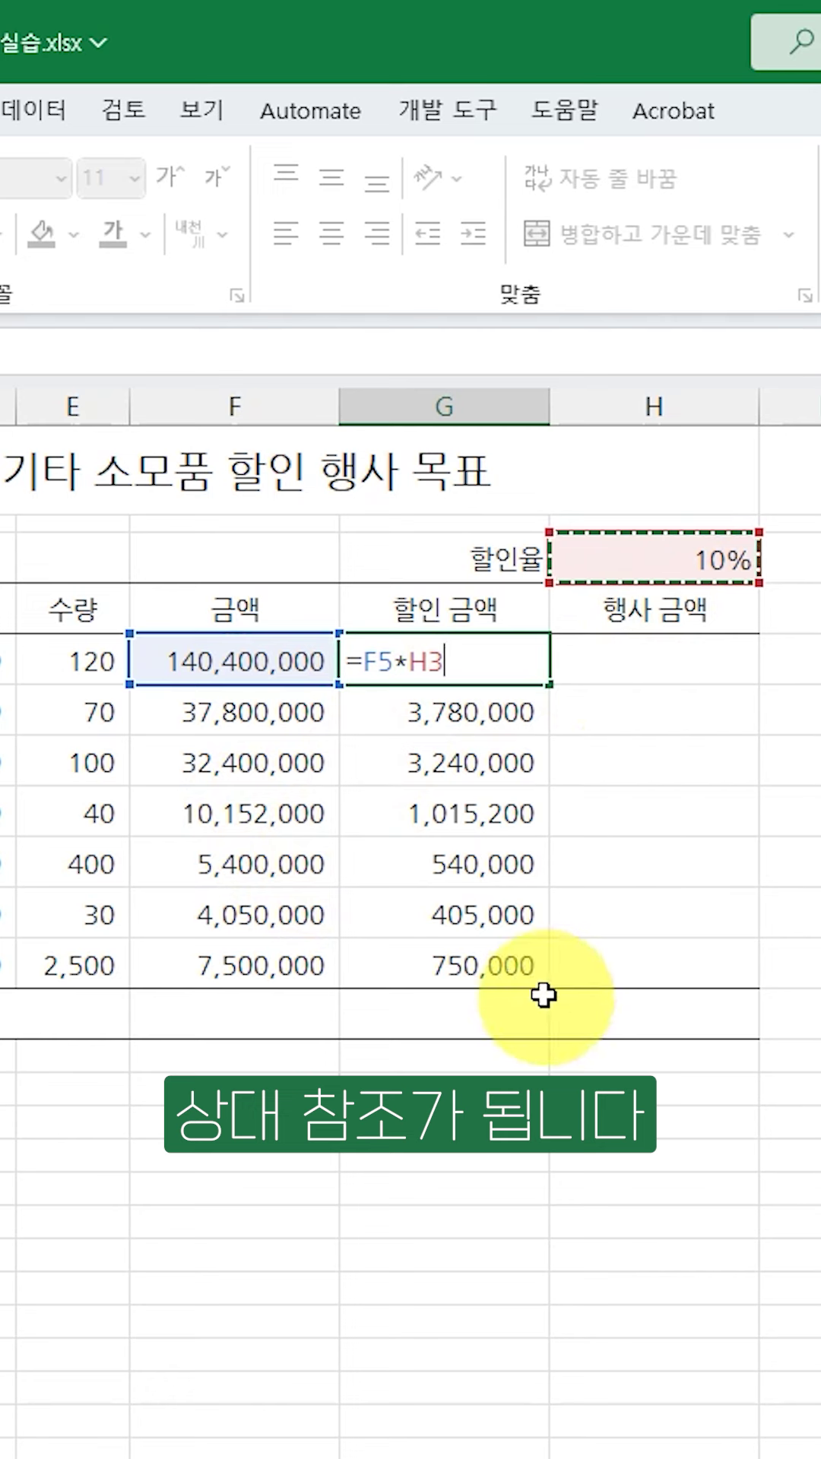
key("F4")
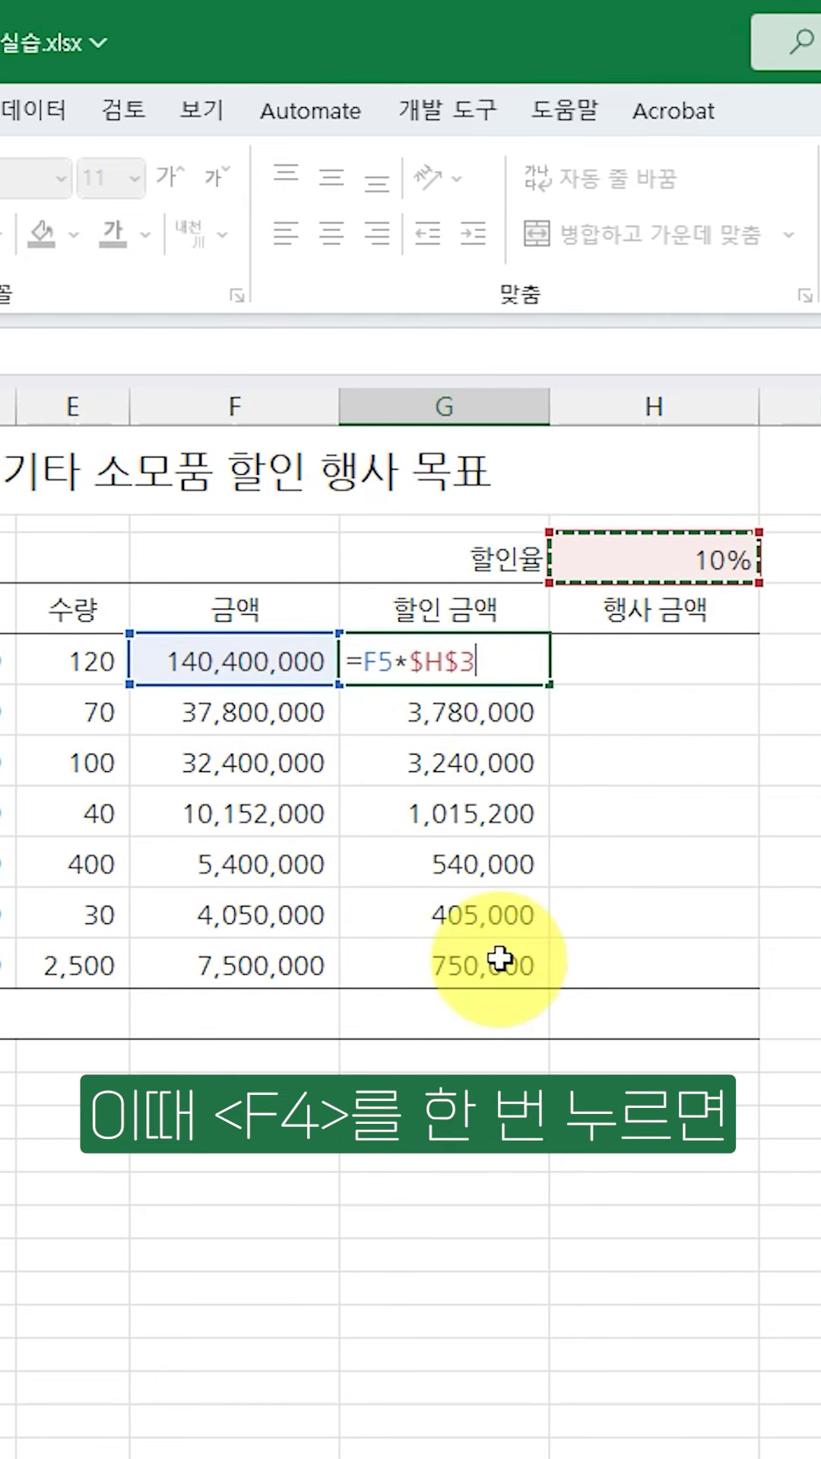